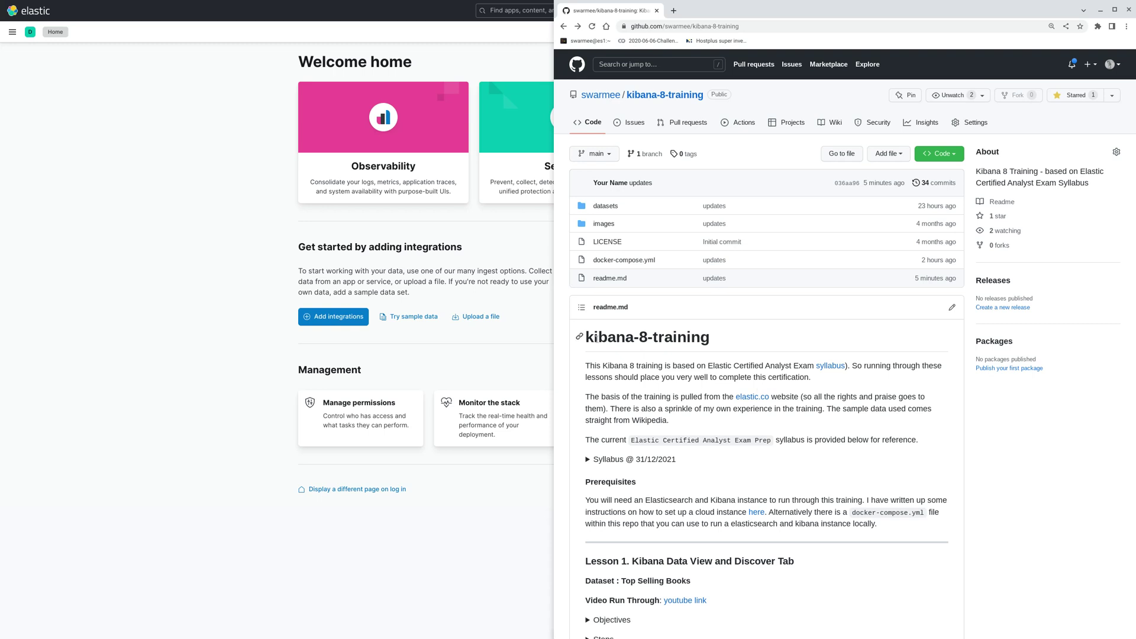
# Step: Scroll the kibana-8-training readme and highlight the Lesson 1 and Lesson 2 titles
pyautogui.moveTo(596, 339); pyautogui.dragTo(719, 338)
pyautogui.scroll(-2, 756, 402)
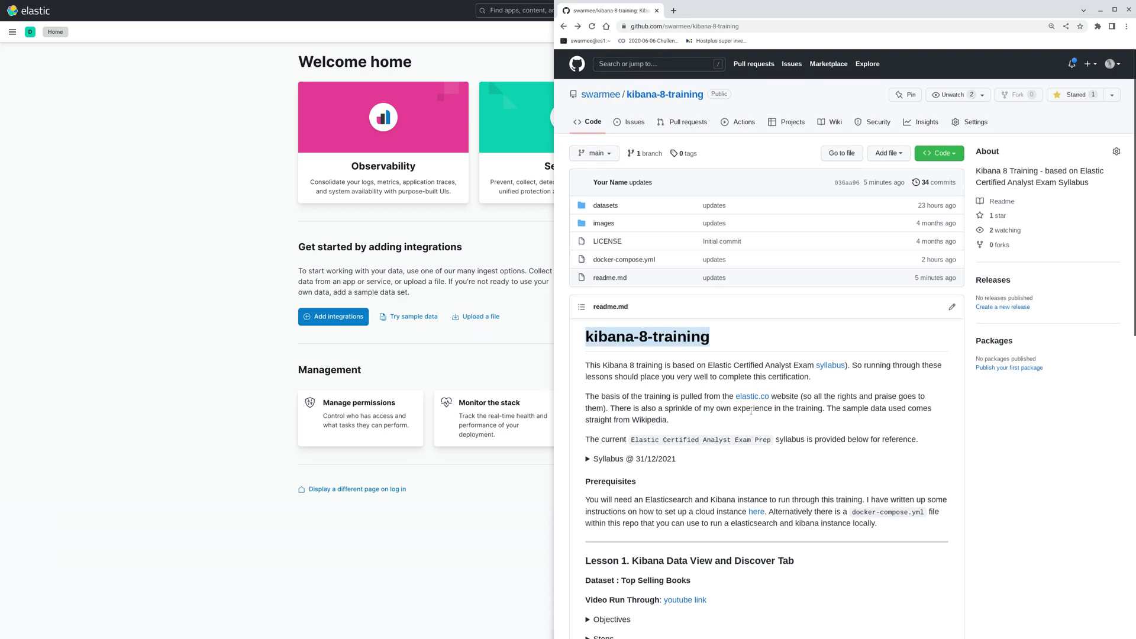
pyautogui.scroll(-5, 755, 410)
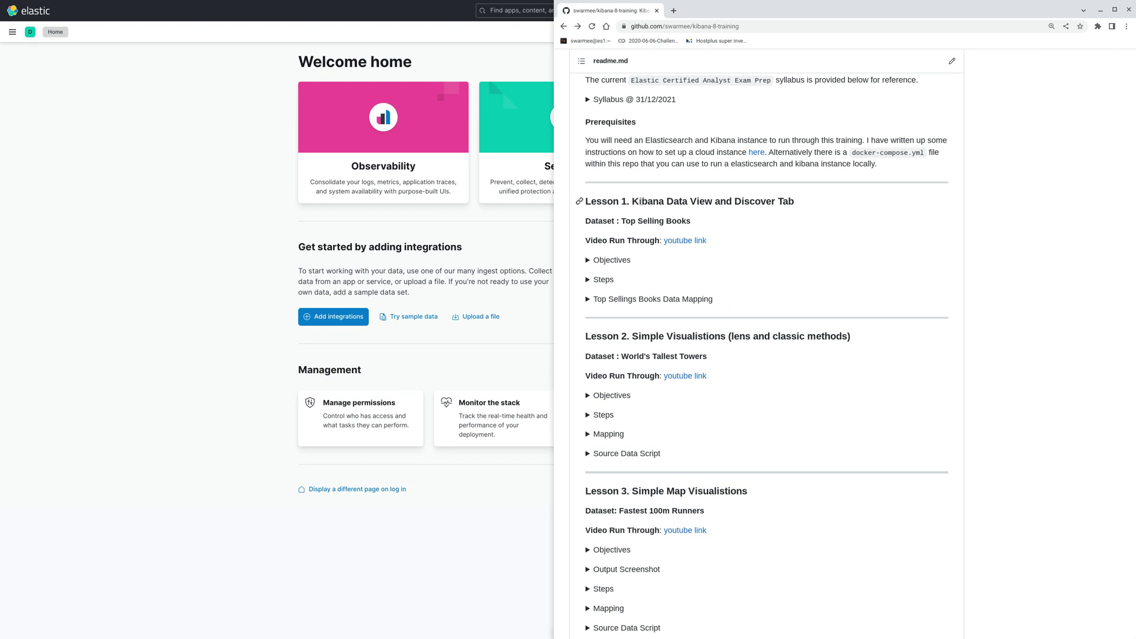
pyautogui.moveTo(633, 201); pyautogui.dragTo(805, 210)
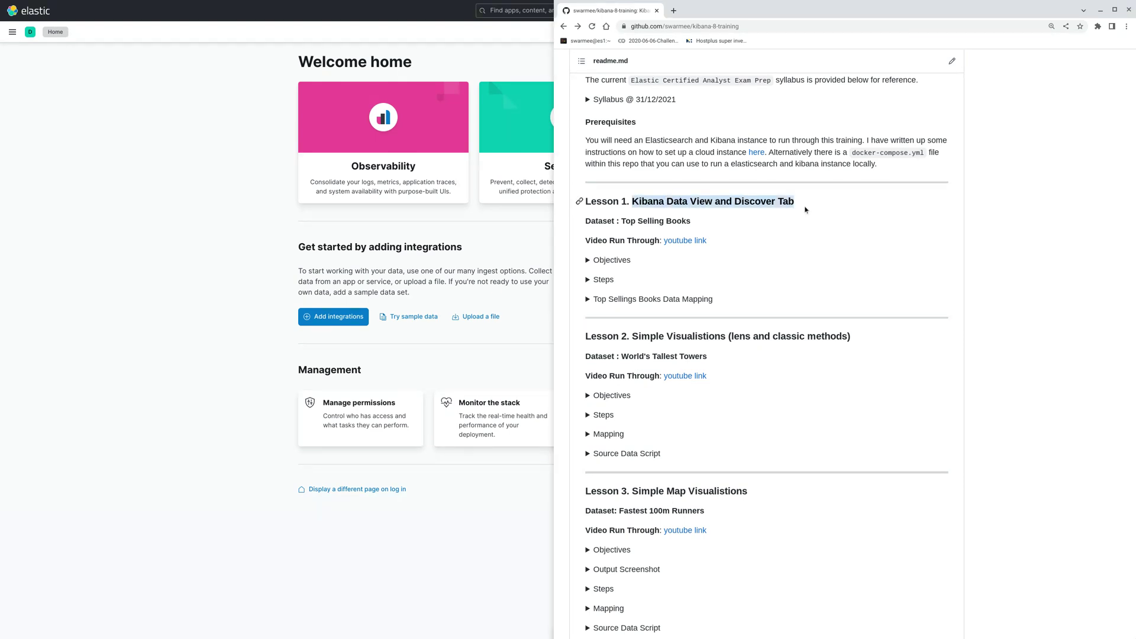
pyautogui.moveTo(632, 336); pyautogui.dragTo(856, 340)
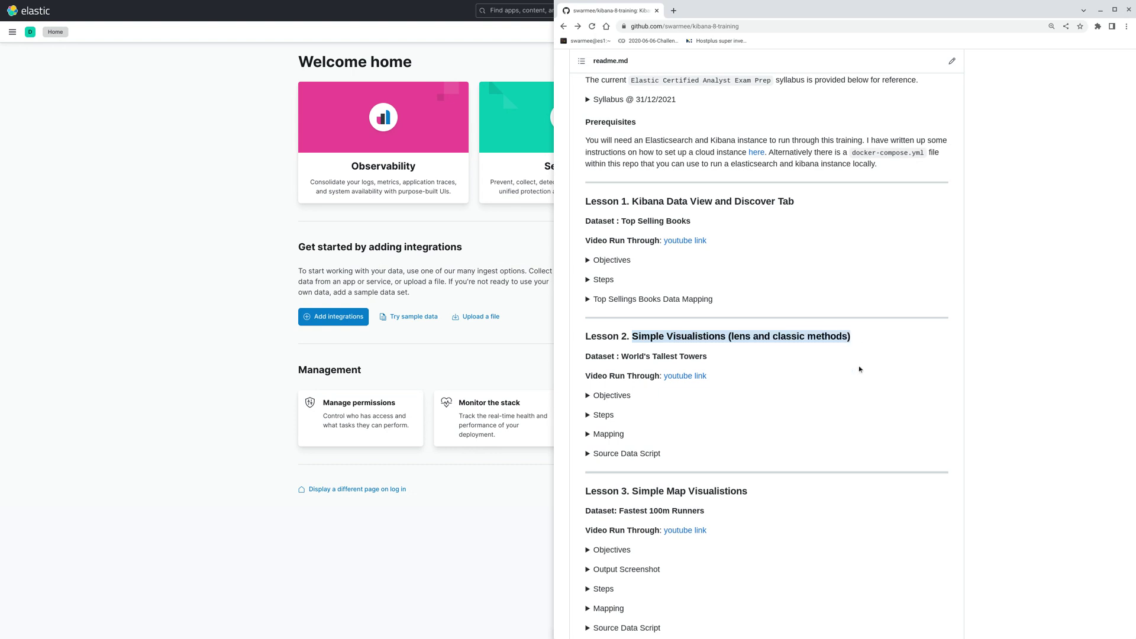
pyautogui.scroll(-3, 828, 426)
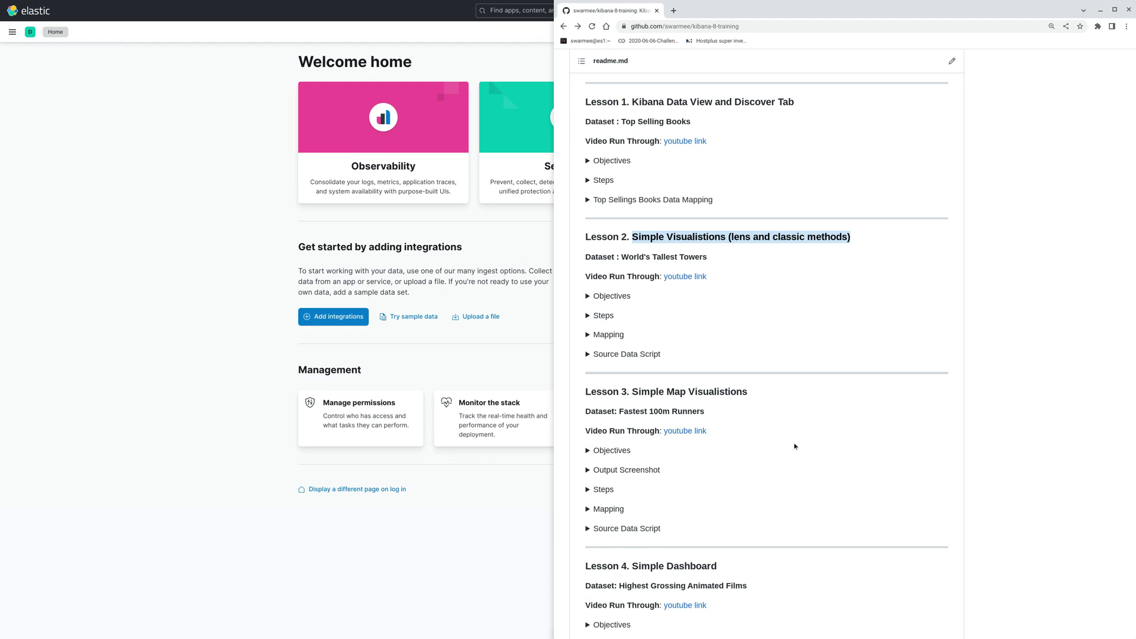
# Step: Open Lesson 3's Objectives, note the Fastest 100m Runners dataset, then expand its Steps
pyautogui.click(618, 451)
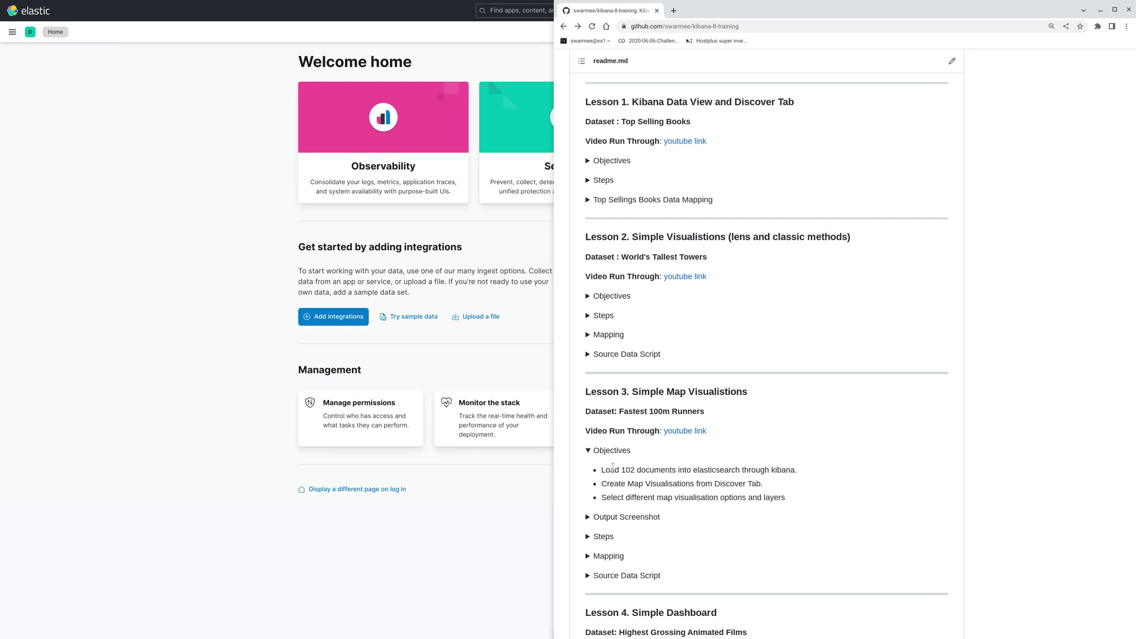
pyautogui.moveTo(624, 412); pyautogui.dragTo(707, 412)
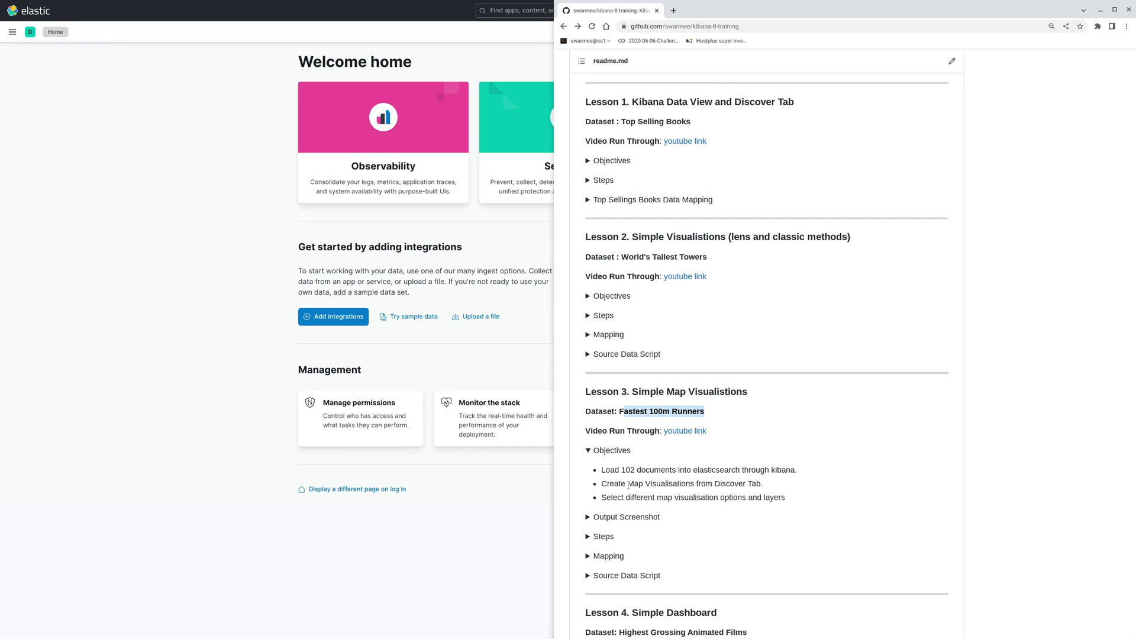
pyautogui.click(630, 517)
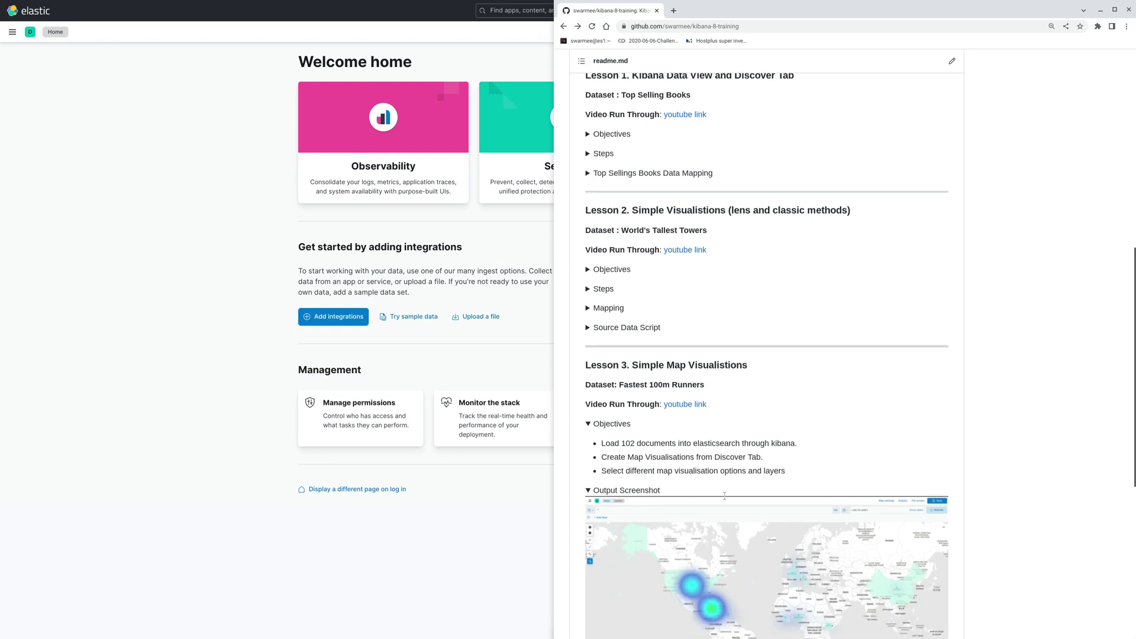
pyautogui.scroll(-2, 681, 469)
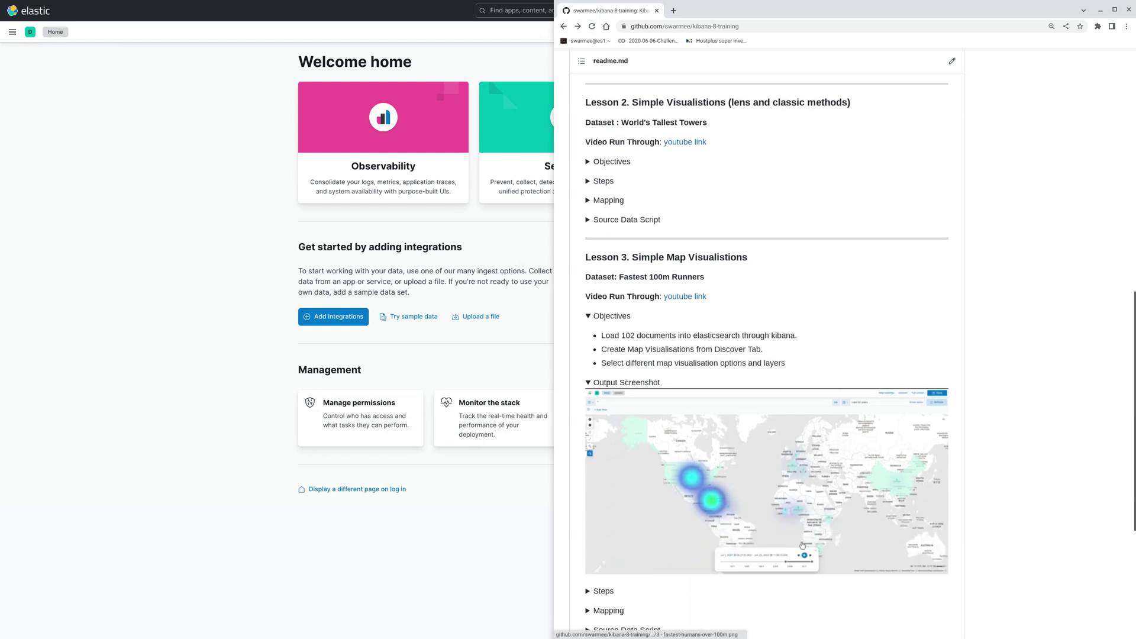
pyautogui.click(646, 388)
pyautogui.click(604, 403)
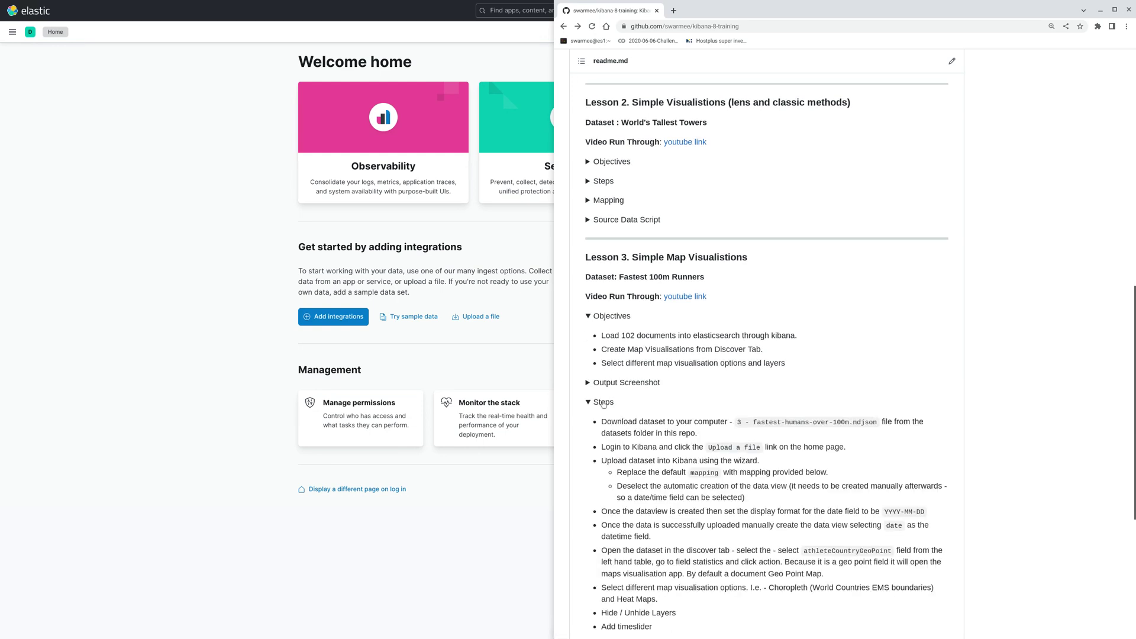
pyautogui.scroll(-3, 730, 463)
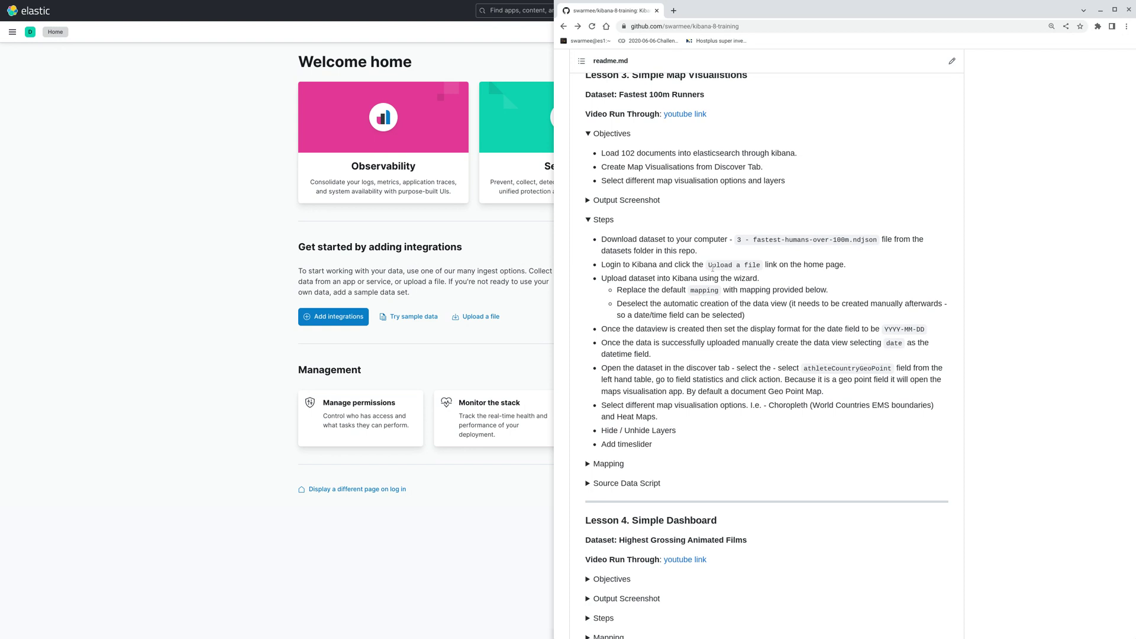
# Step: Expand Lesson 3's Mapping, select the entire JSON block and copy it
pyautogui.click(613, 466)
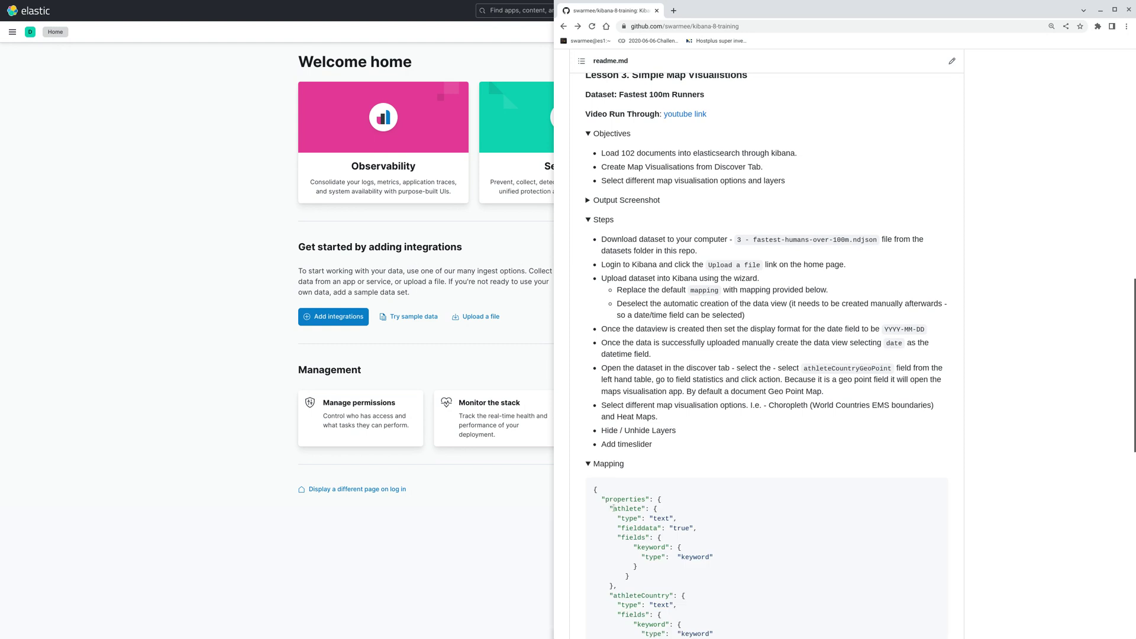
pyautogui.moveTo(595, 486); pyautogui.dragTo(646, 500)
pyautogui.scroll(-5, 710, 513)
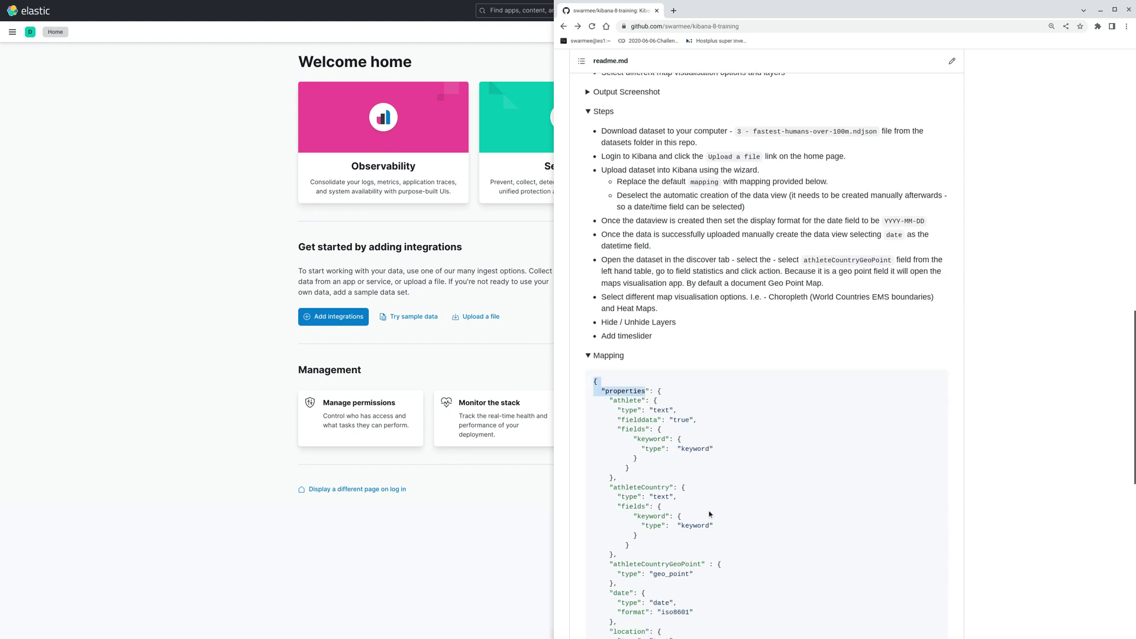
pyautogui.scroll(-1, 710, 513)
pyautogui.keyDown('shift'); pyautogui.click(612, 596); pyautogui.keyUp('shift')
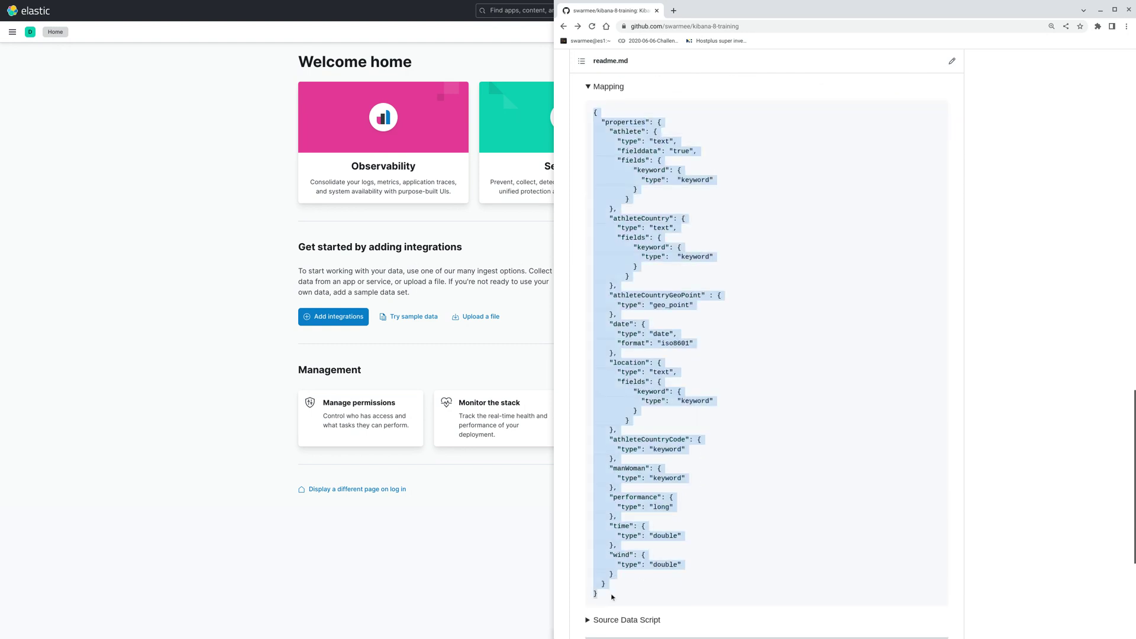
pyautogui.rightClick(683, 307)
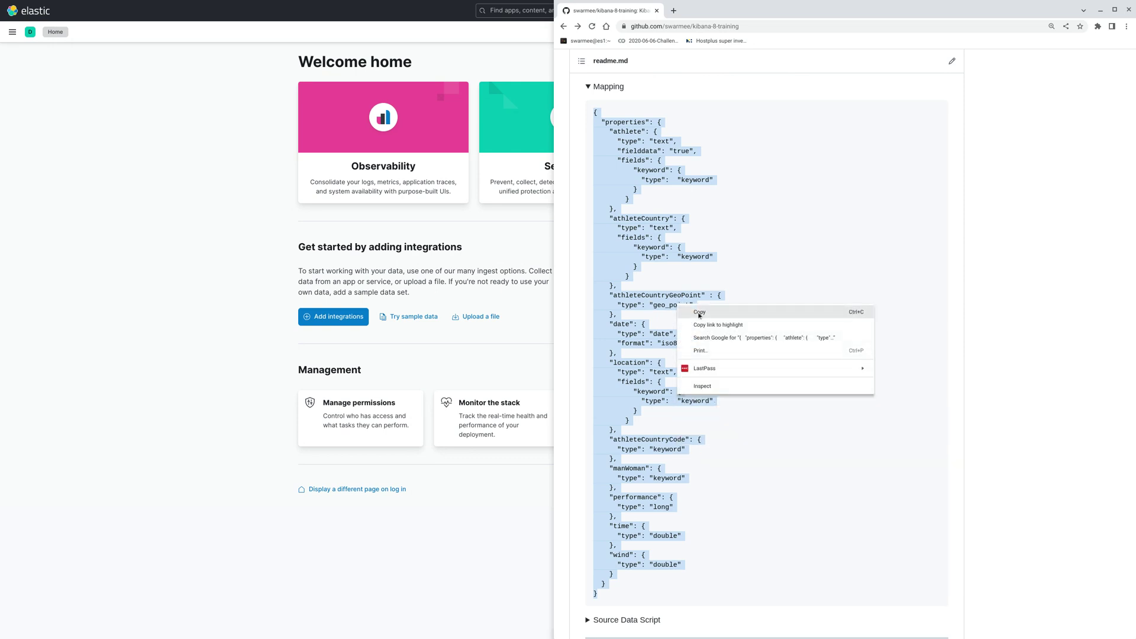
pyautogui.click(699, 315)
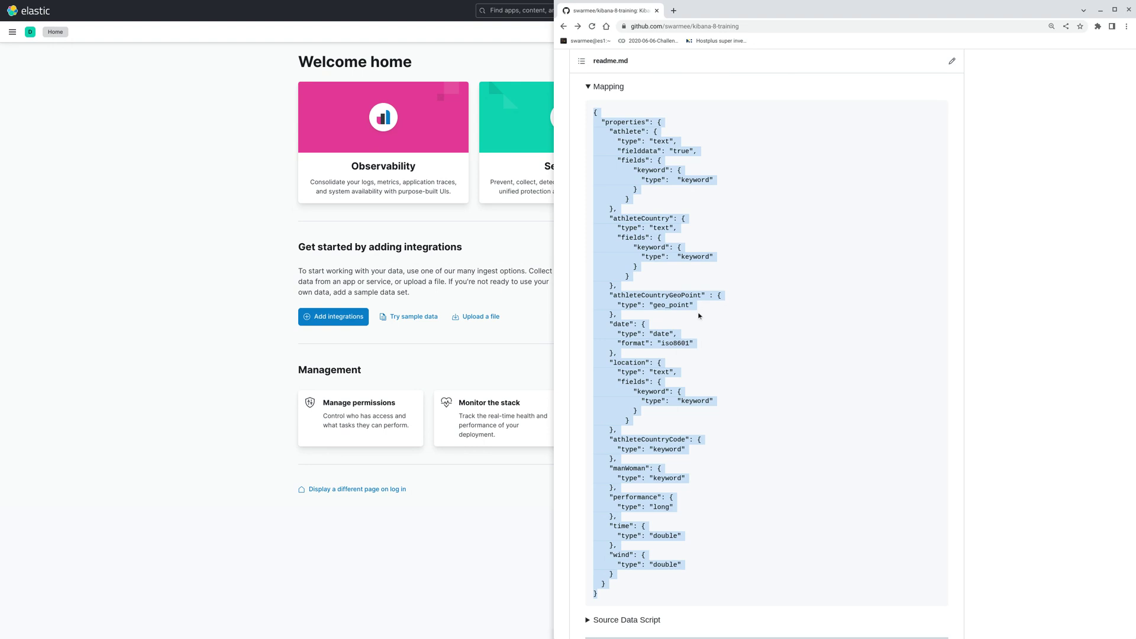
# Step: Scroll back up and collapse Lesson 3's Mapping section
pyautogui.scroll(3, 724, 305)
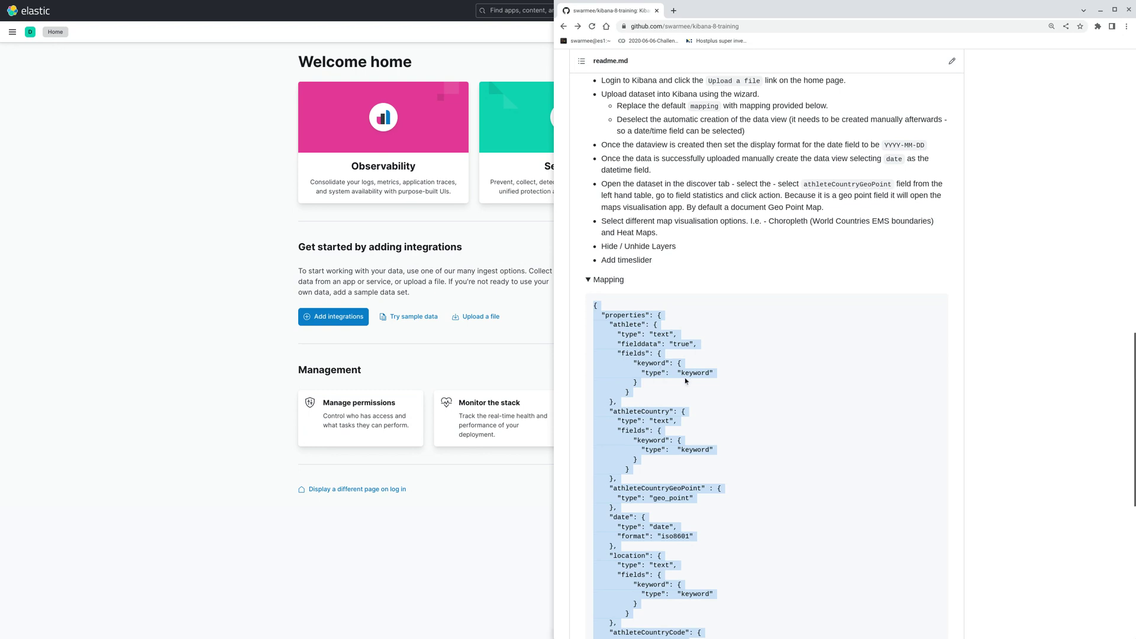
pyautogui.scroll(2, 766, 272)
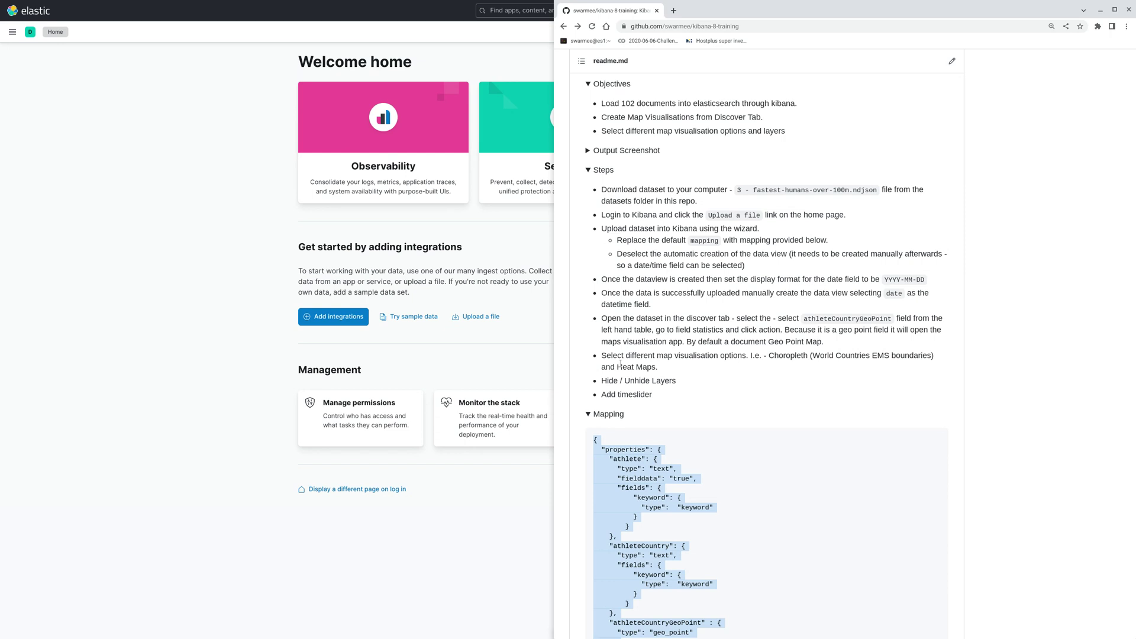
pyautogui.click(616, 417)
# Step: Collapse Lesson 3's Steps and Objectives, then bring Kibana's Welcome page forward
pyautogui.click(604, 172)
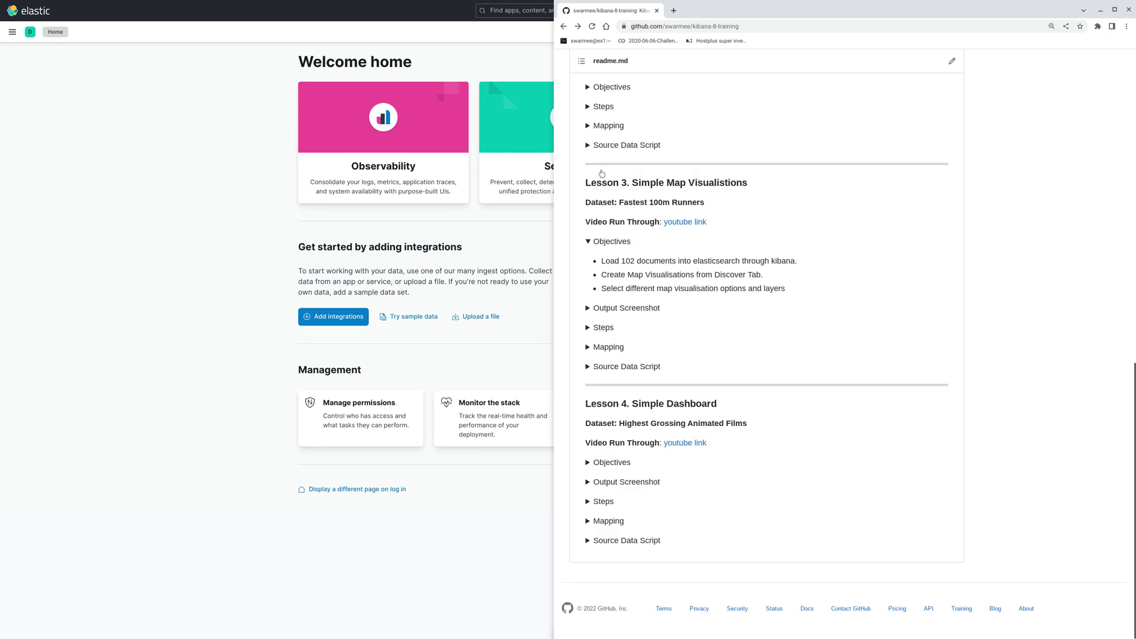
pyautogui.click(604, 244)
pyautogui.click(233, 192)
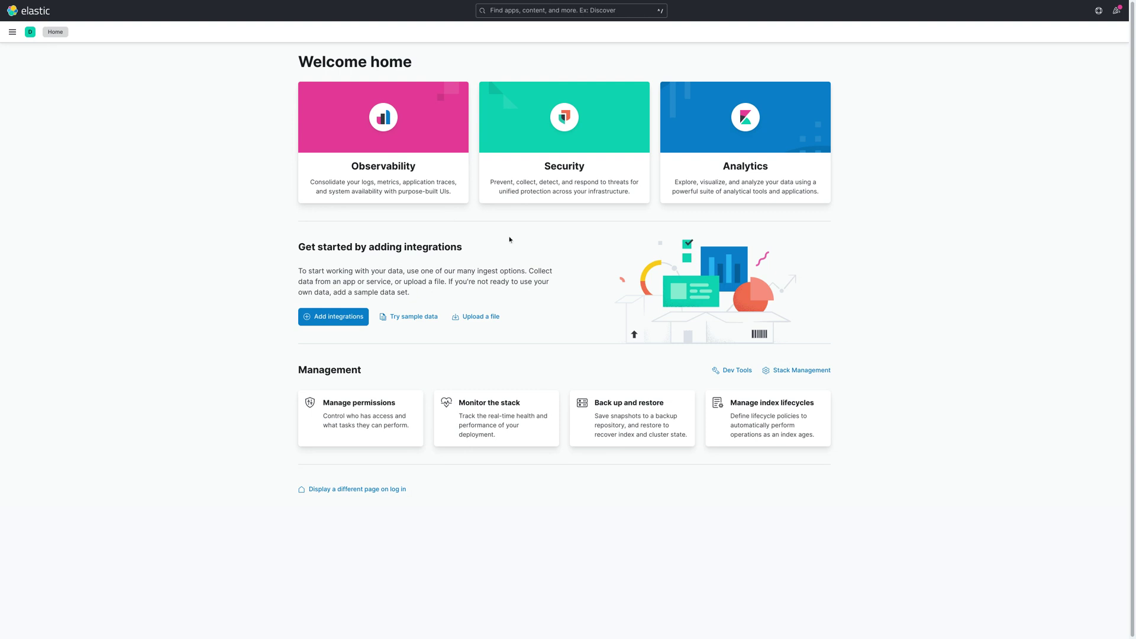
# Step: Upload 3 - fastest-humans-over-100m.ndjson and review its 102-line ndjson analysis
pyautogui.click(485, 322)
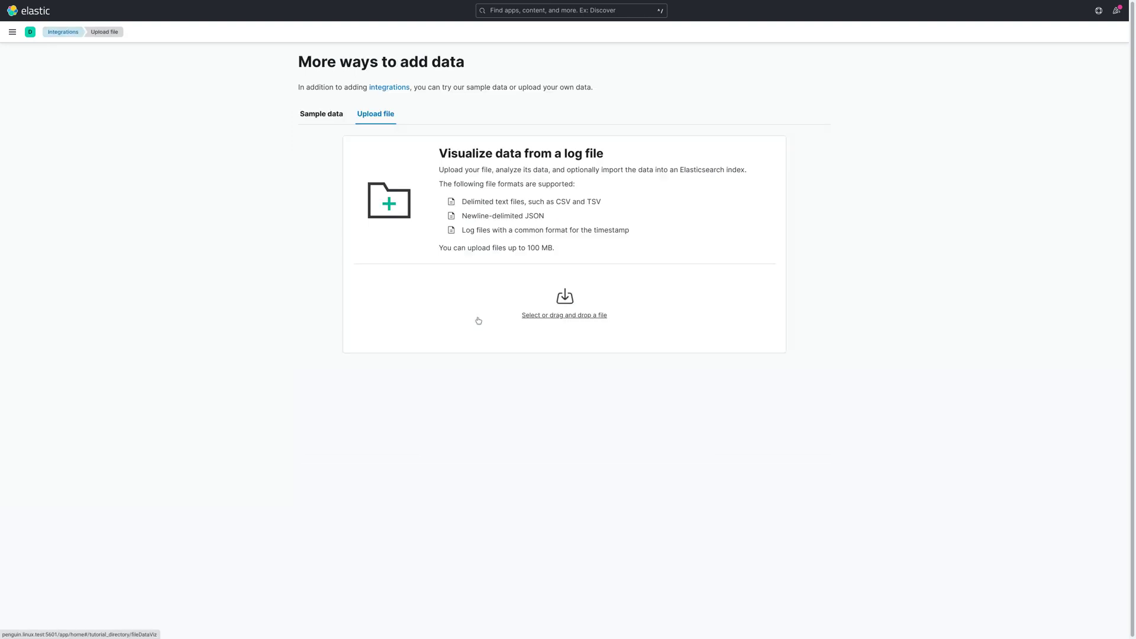
pyautogui.click(570, 313)
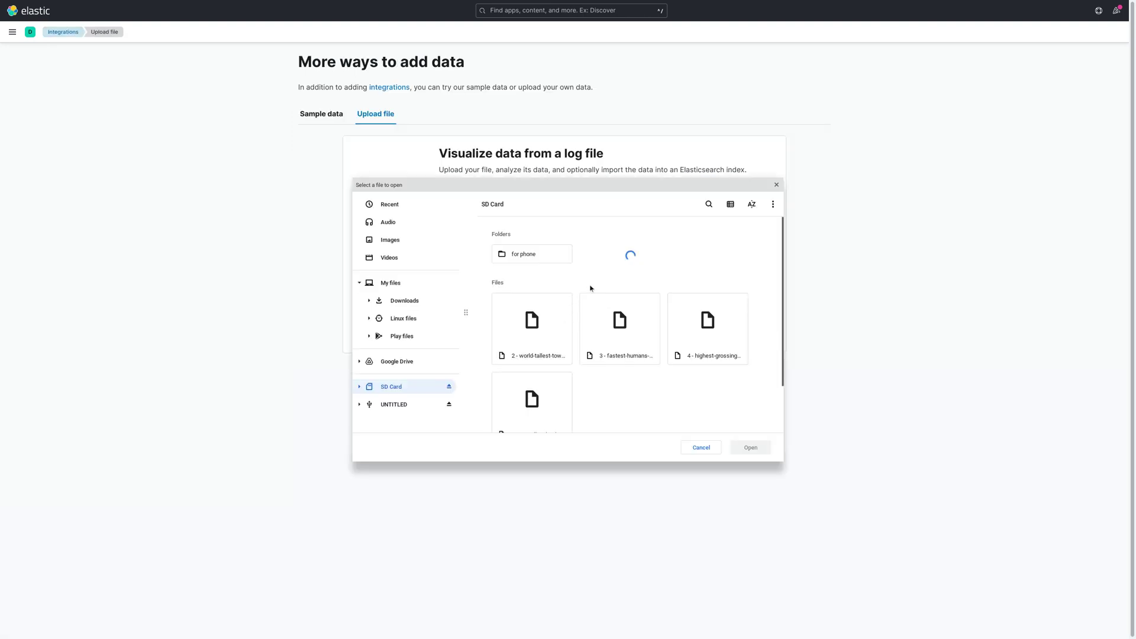
pyautogui.click(629, 343)
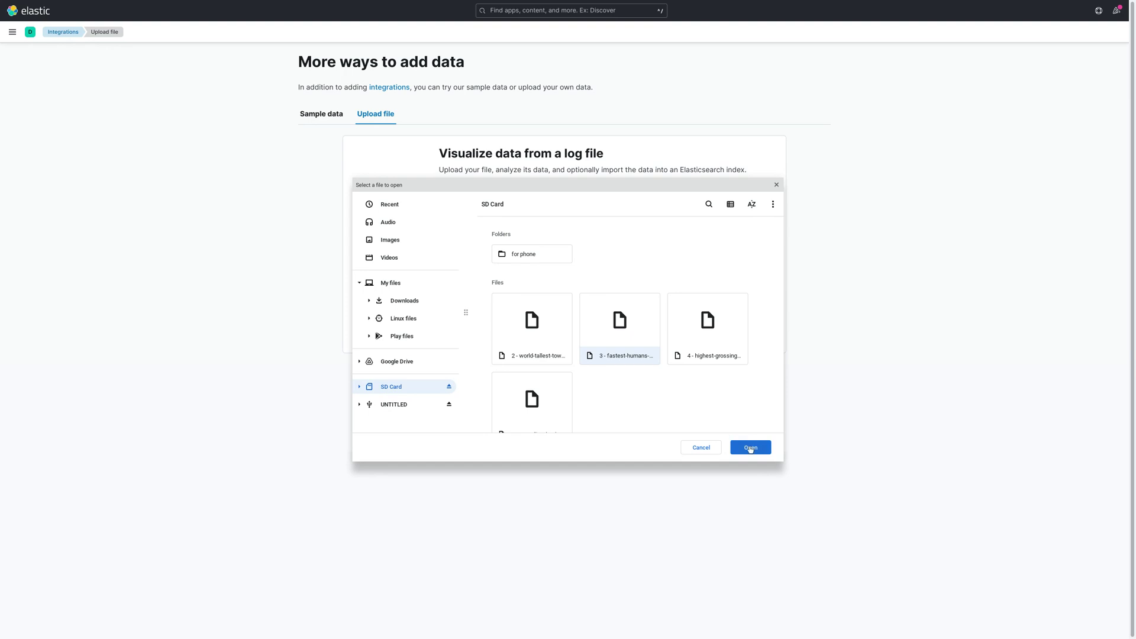
pyautogui.click(750, 448)
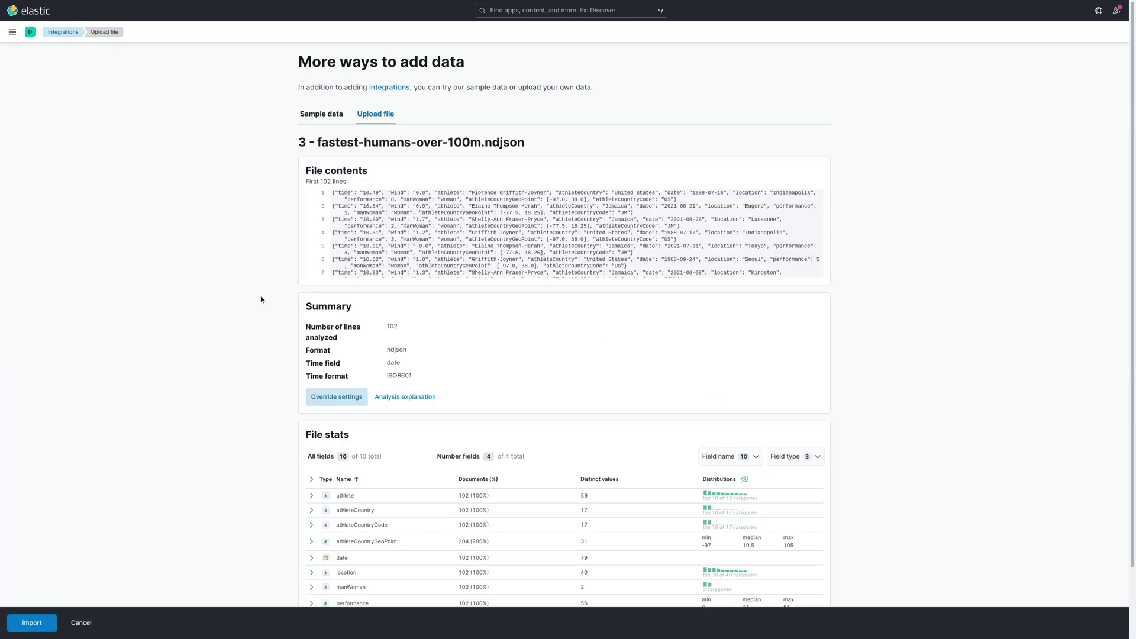
pyautogui.moveTo(397, 334); pyautogui.dragTo(416, 333)
pyautogui.scroll(-3, 454, 337)
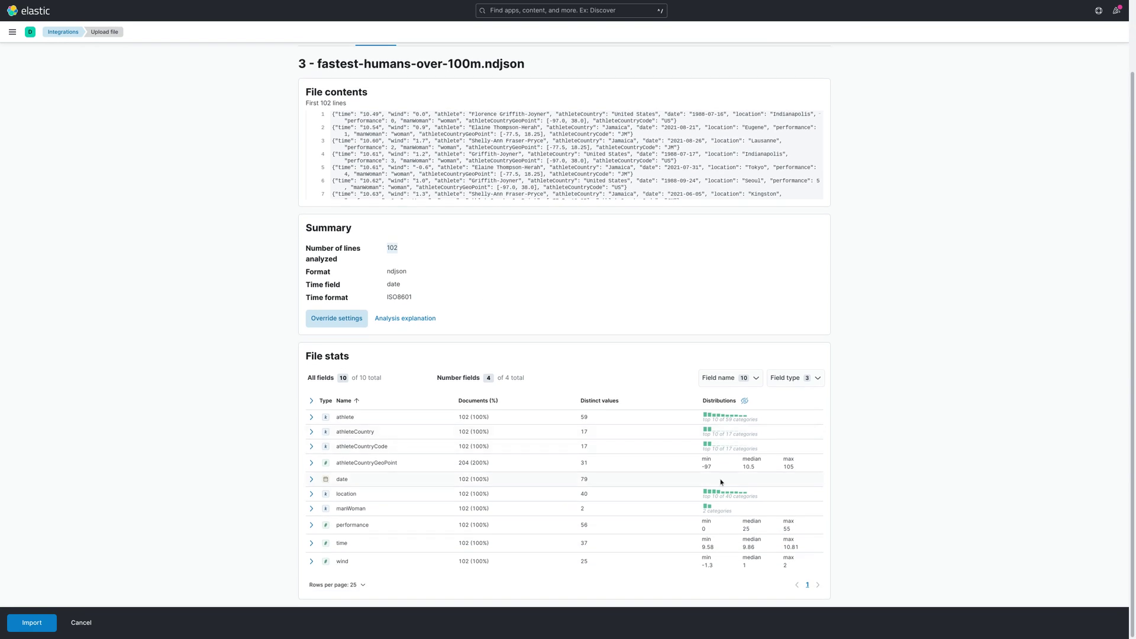
# Step: Name the new index runners and turn off data view creation
pyautogui.click(30, 622)
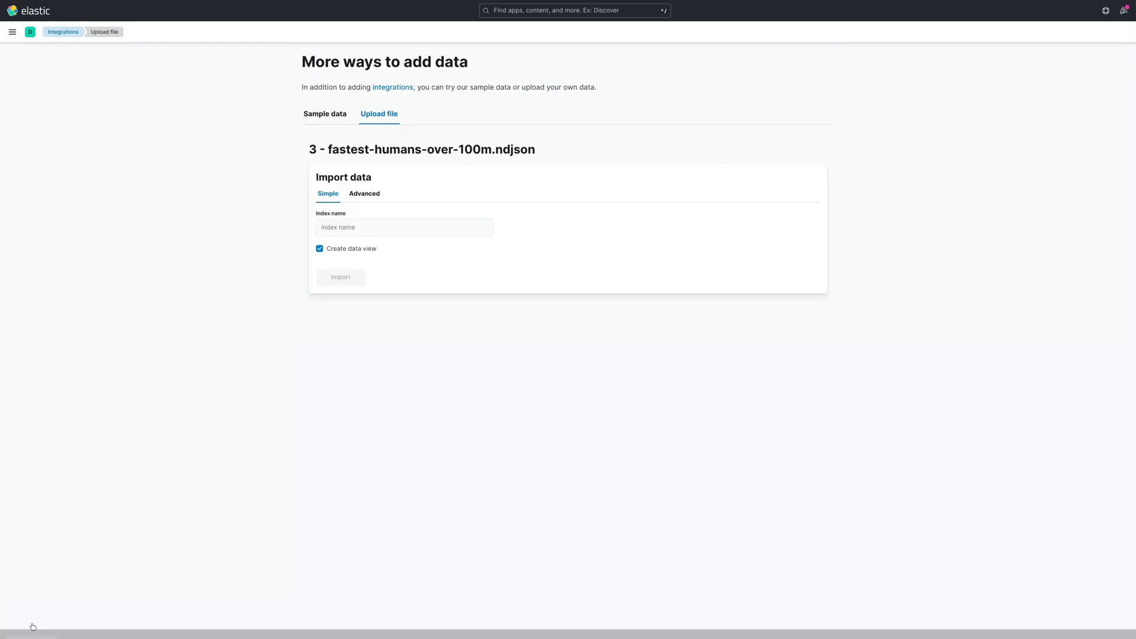
pyautogui.click(357, 224)
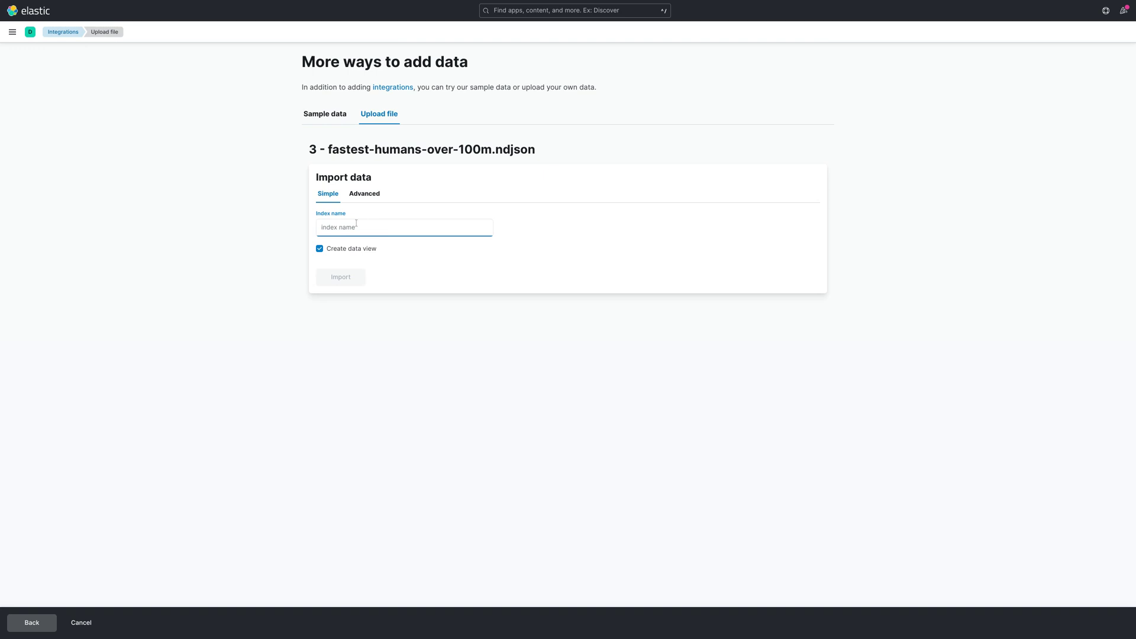
pyautogui.write('runners')
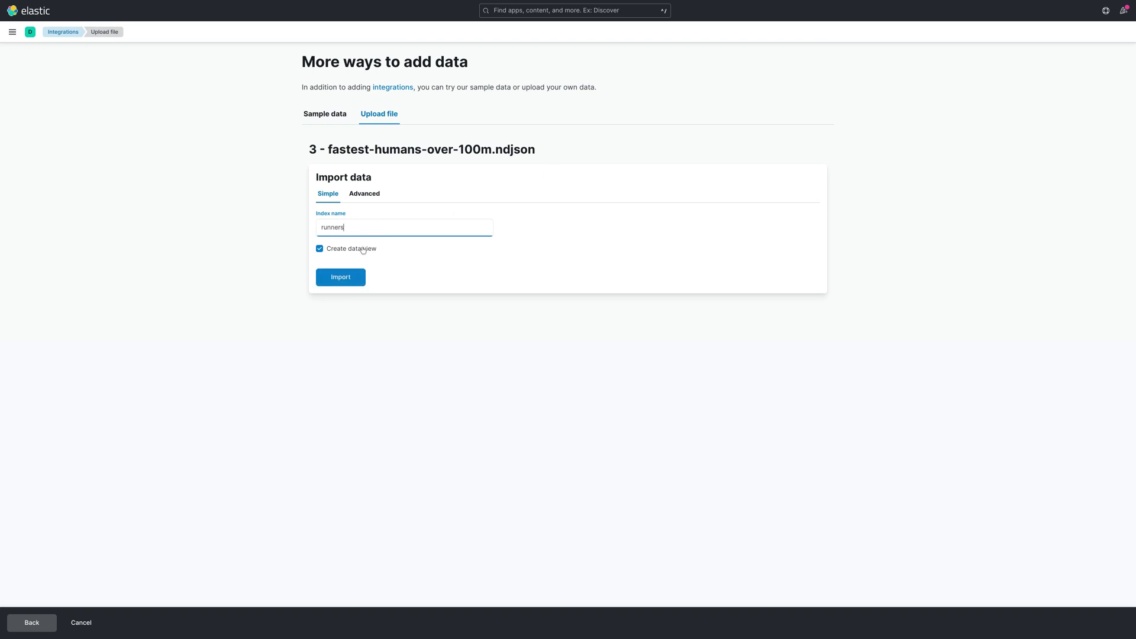
pyautogui.click(363, 249)
# Step: In Advanced settings, empty the ingest pipeline definition and review the field mappings
pyautogui.click(366, 196)
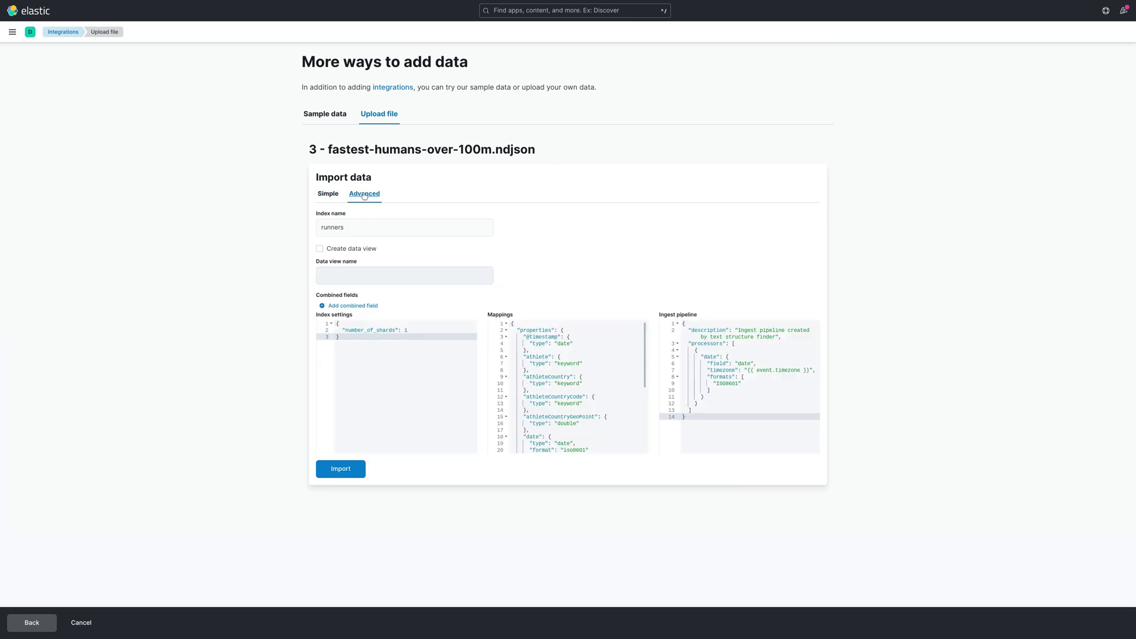
pyautogui.click(592, 387)
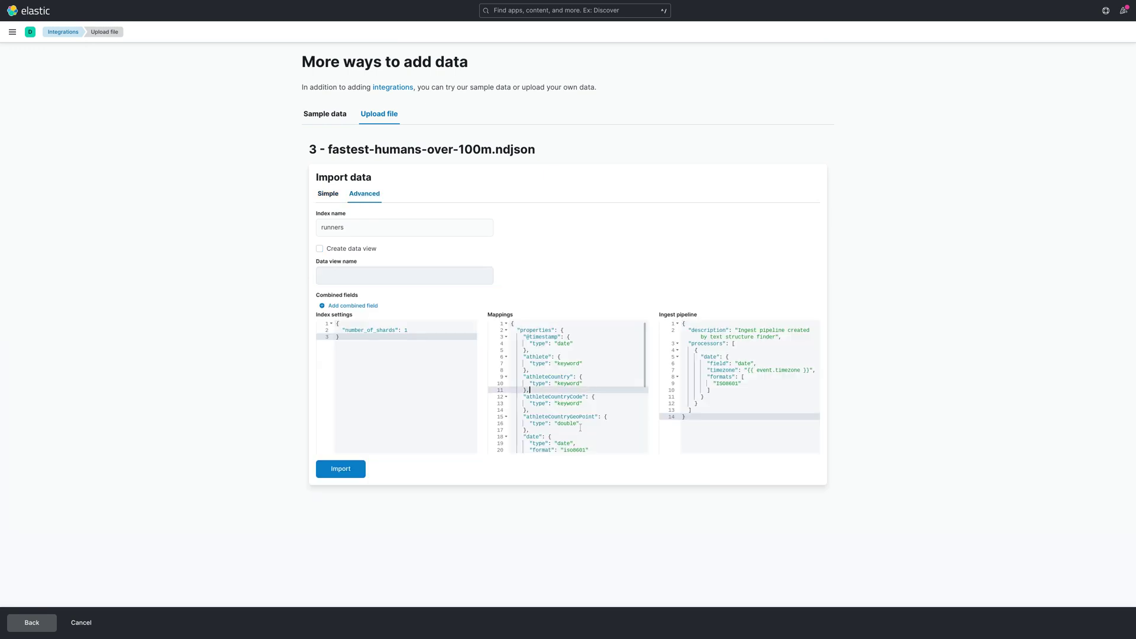
pyautogui.click(735, 371)
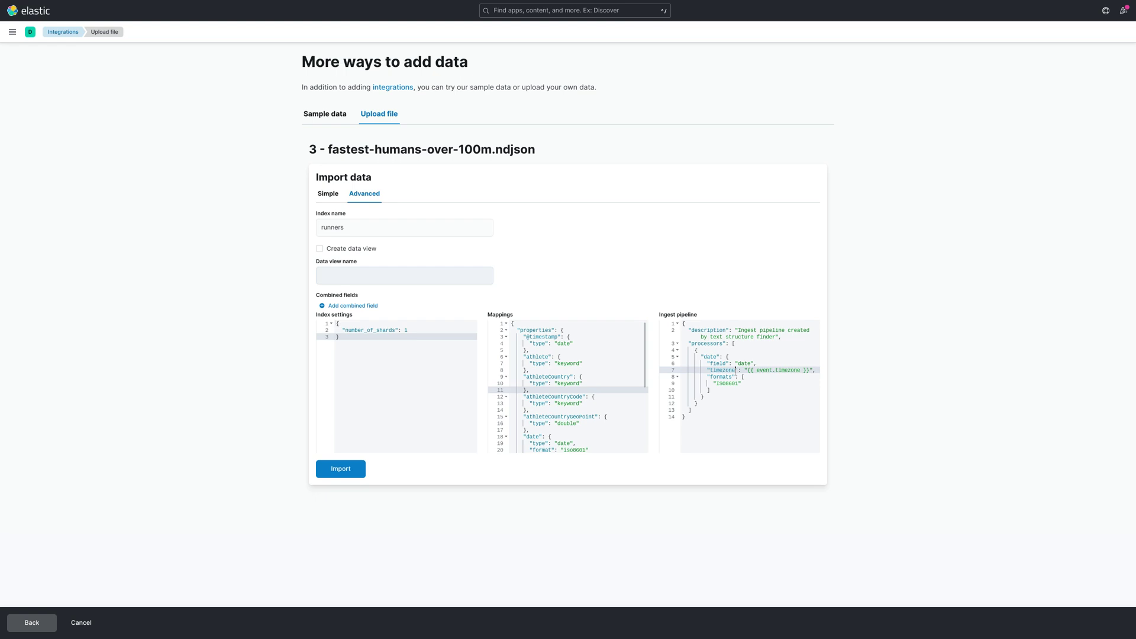
pyautogui.hotkey('ctrl', 'a')
pyautogui.press('Delete')
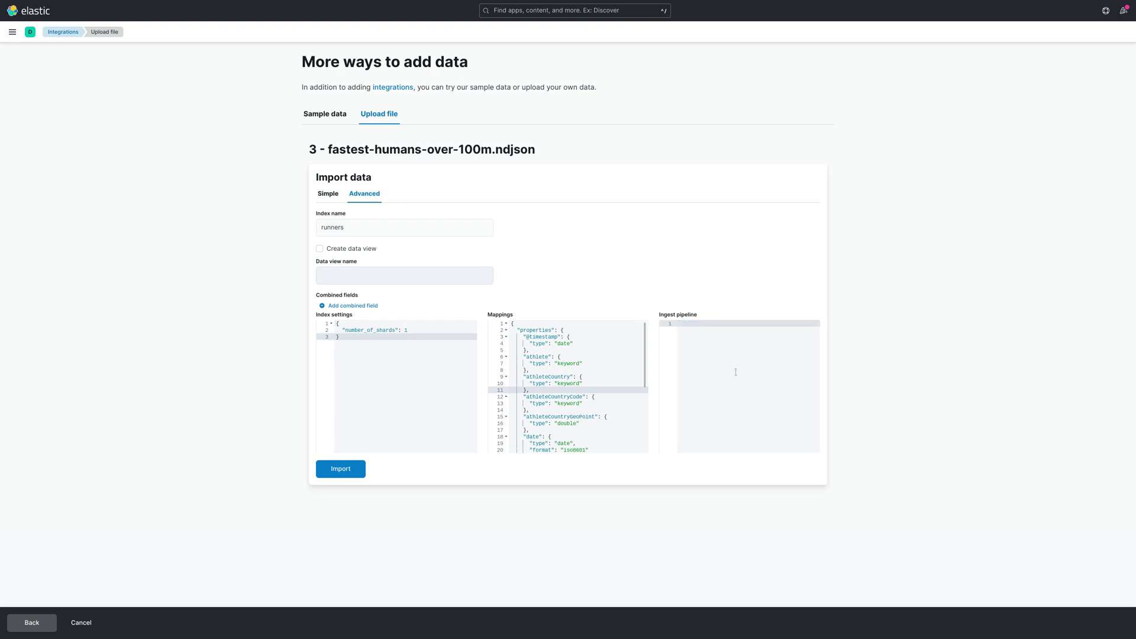
pyautogui.click(606, 371)
pyautogui.hotkey('ctrl', 'a')
pyautogui.press('Right')
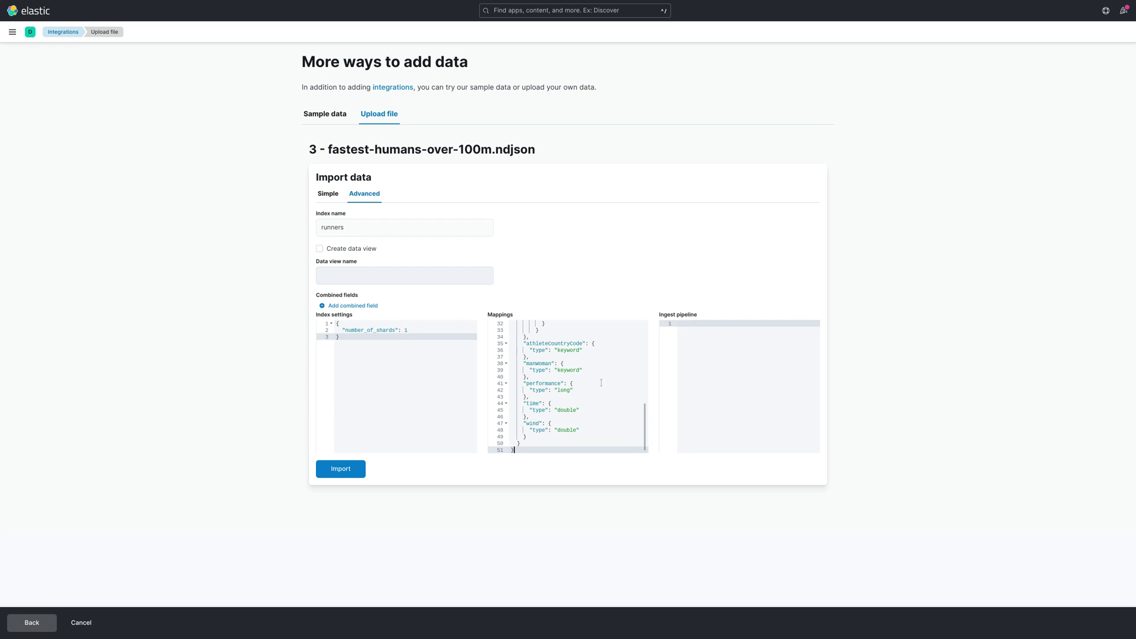
# Step: Import the file into the runners index and go to data view management
pyautogui.click(328, 194)
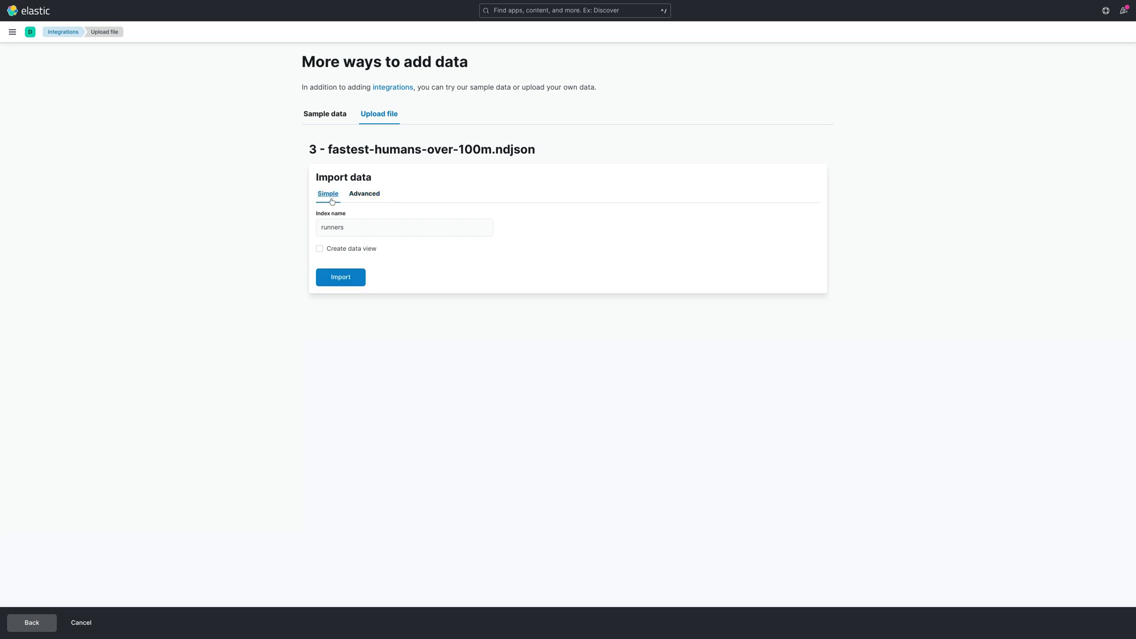
pyautogui.click(341, 278)
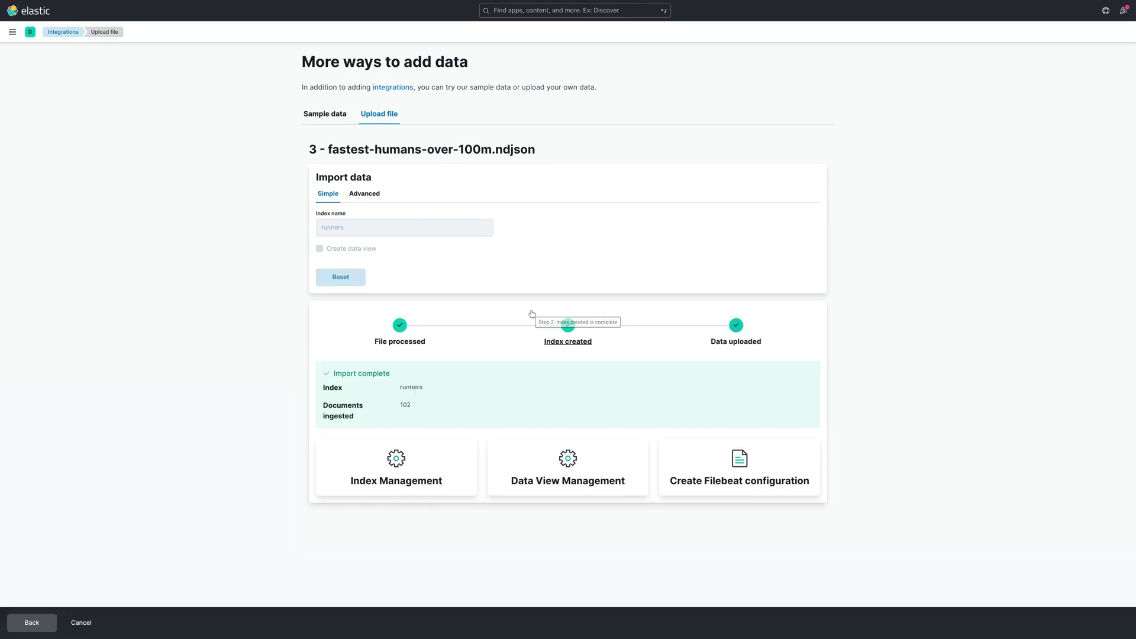
pyautogui.click(577, 471)
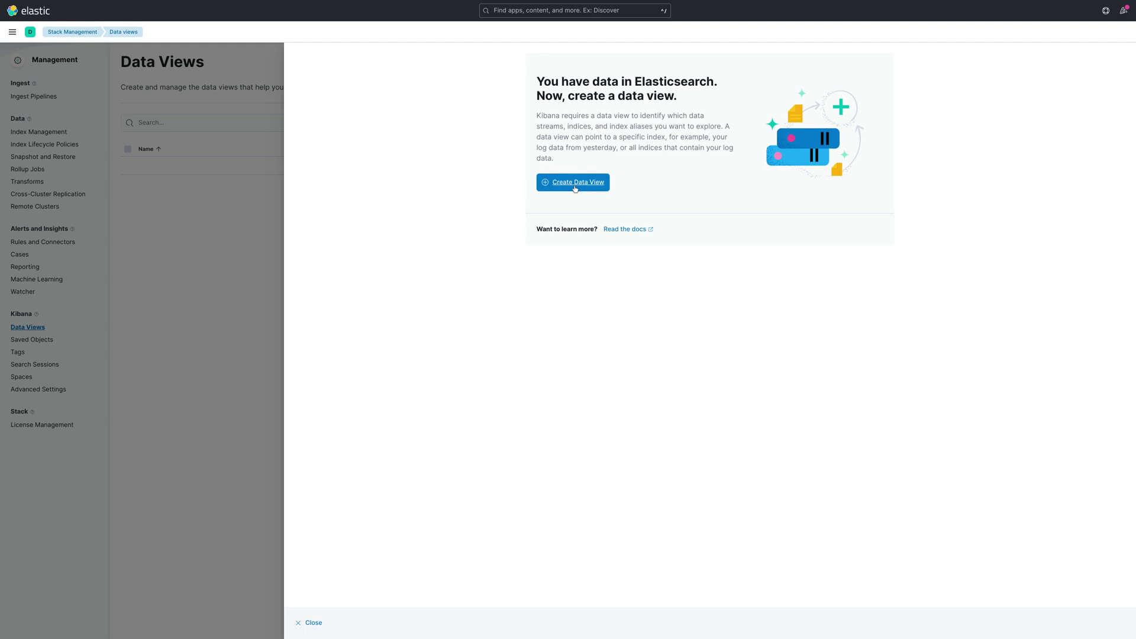
# Step: Create and save a data view named runners* with date as its timestamp field
pyautogui.click(574, 185)
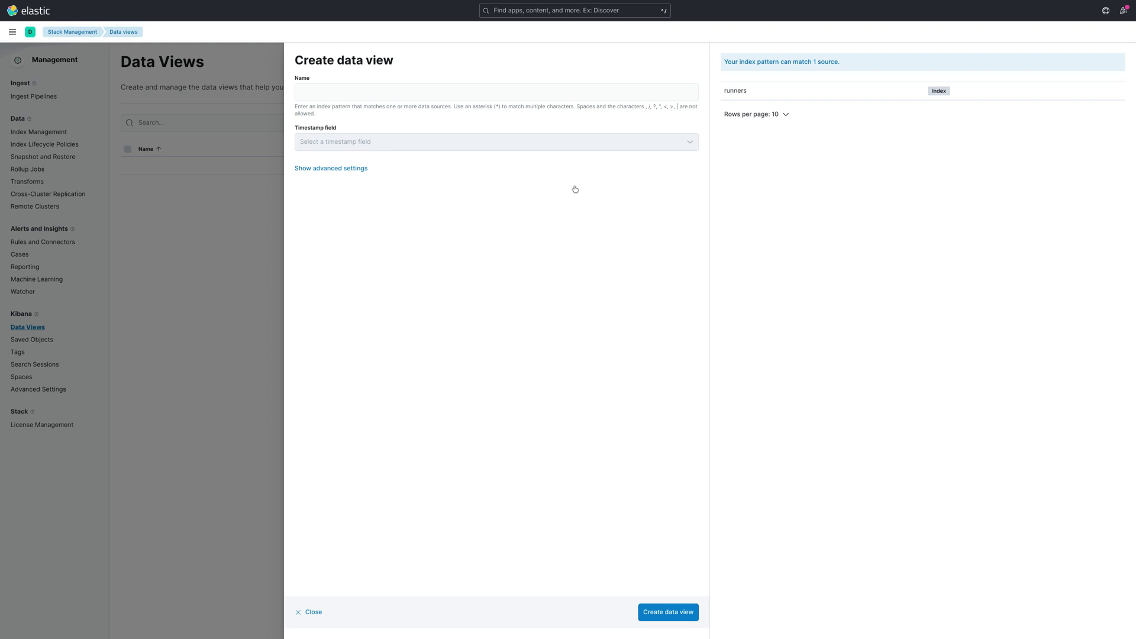
pyautogui.click(568, 93)
pyautogui.write('runer*')
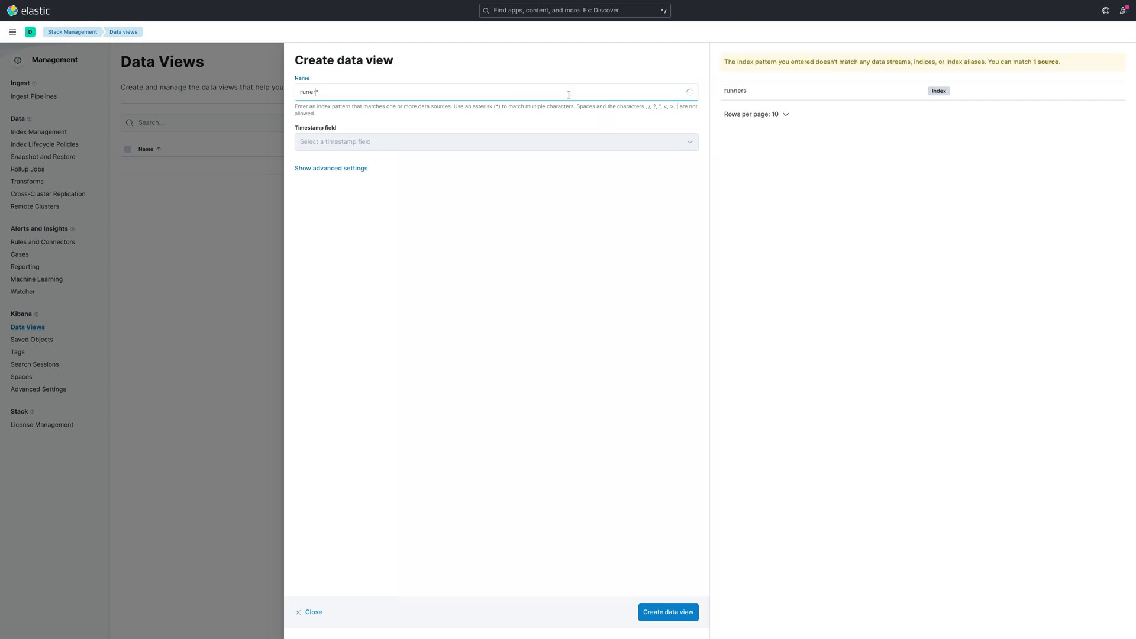
pyautogui.press('Left')
pyautogui.press('Left')
pyautogui.write('n')
pyautogui.press('Right')
pyautogui.press('Right')
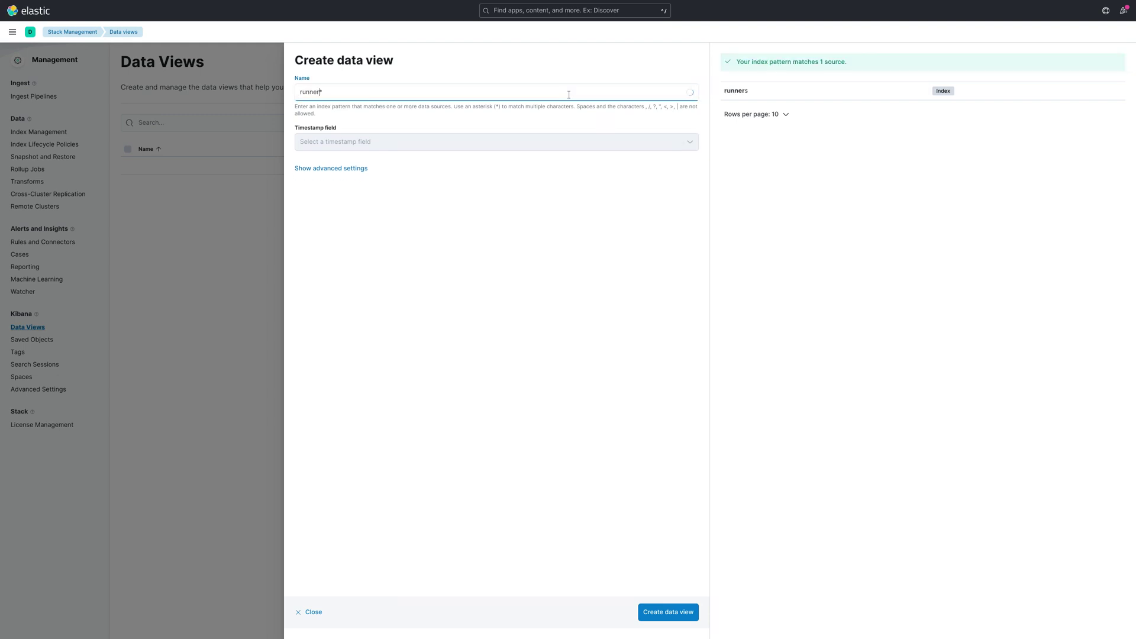
pyautogui.write('s')
pyautogui.click(502, 137)
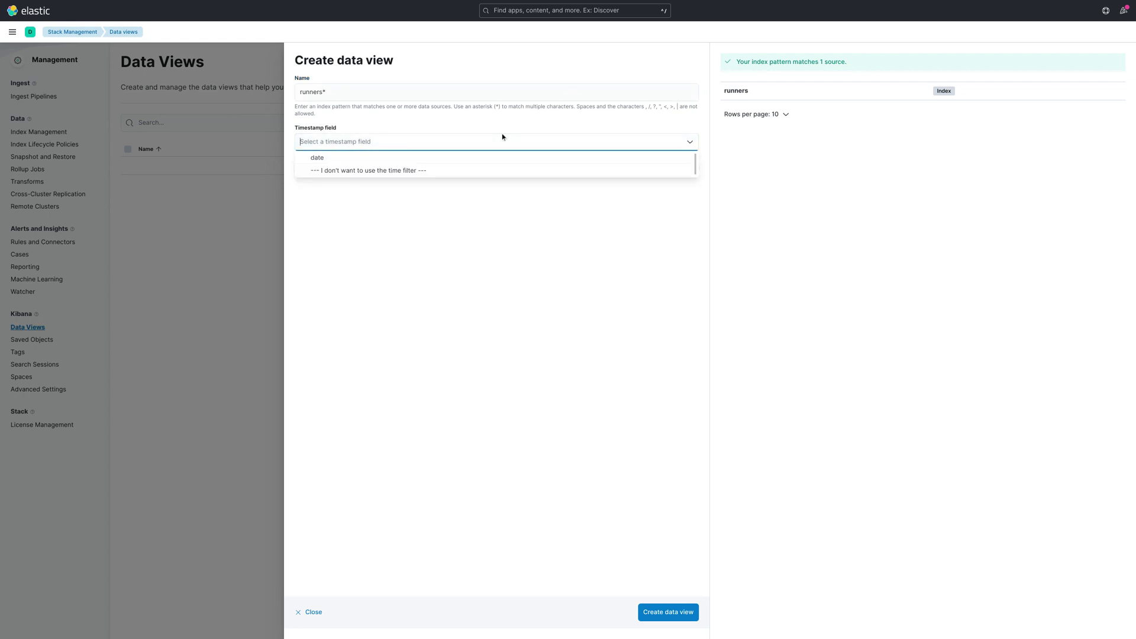
pyautogui.click(432, 158)
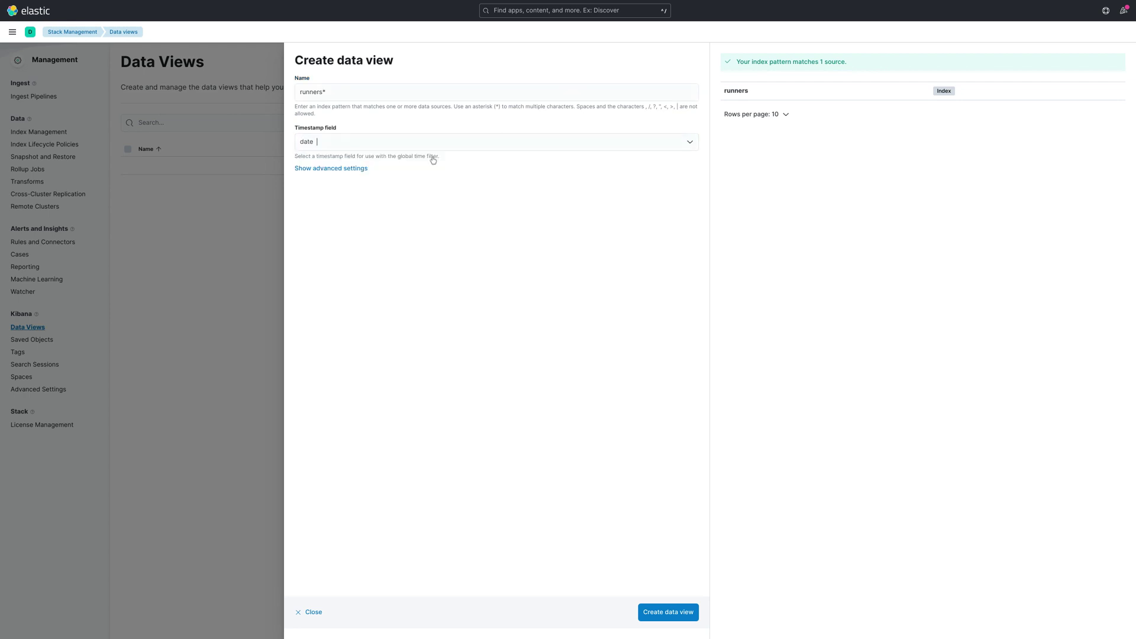
pyautogui.click(675, 612)
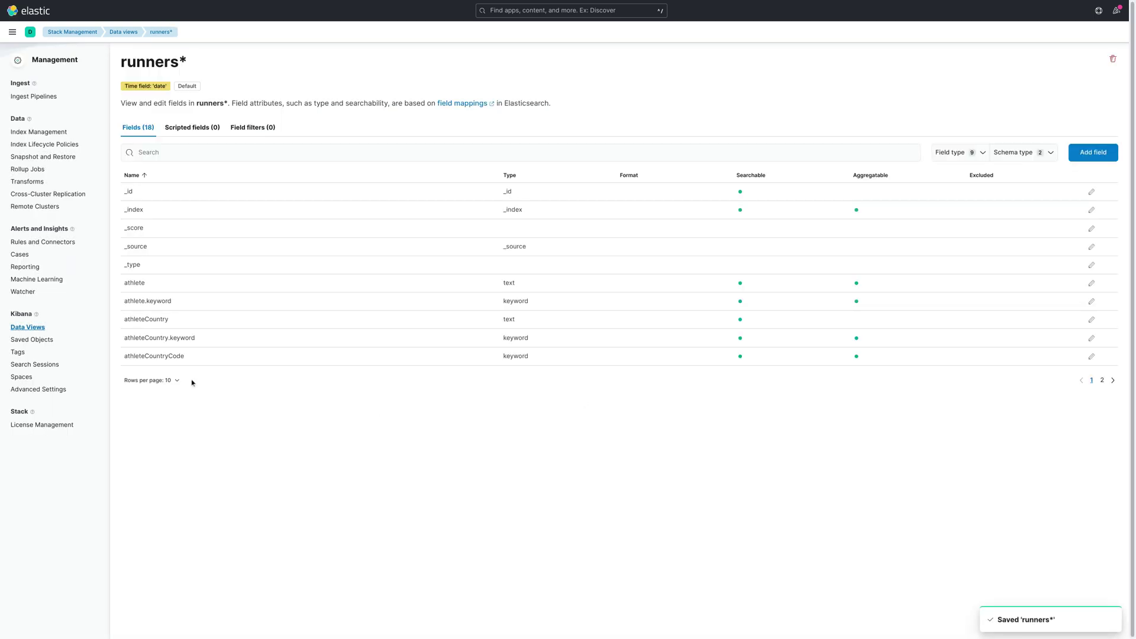
# Step: List all 18 fields and give the date field a custom Date format
pyautogui.click(164, 382)
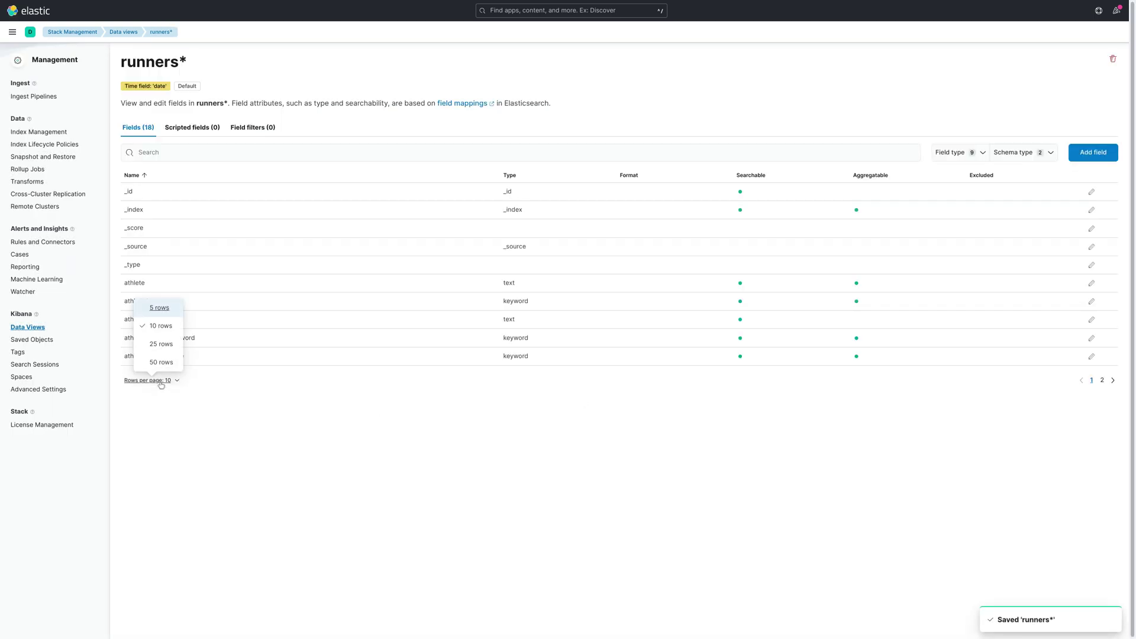
pyautogui.click(161, 362)
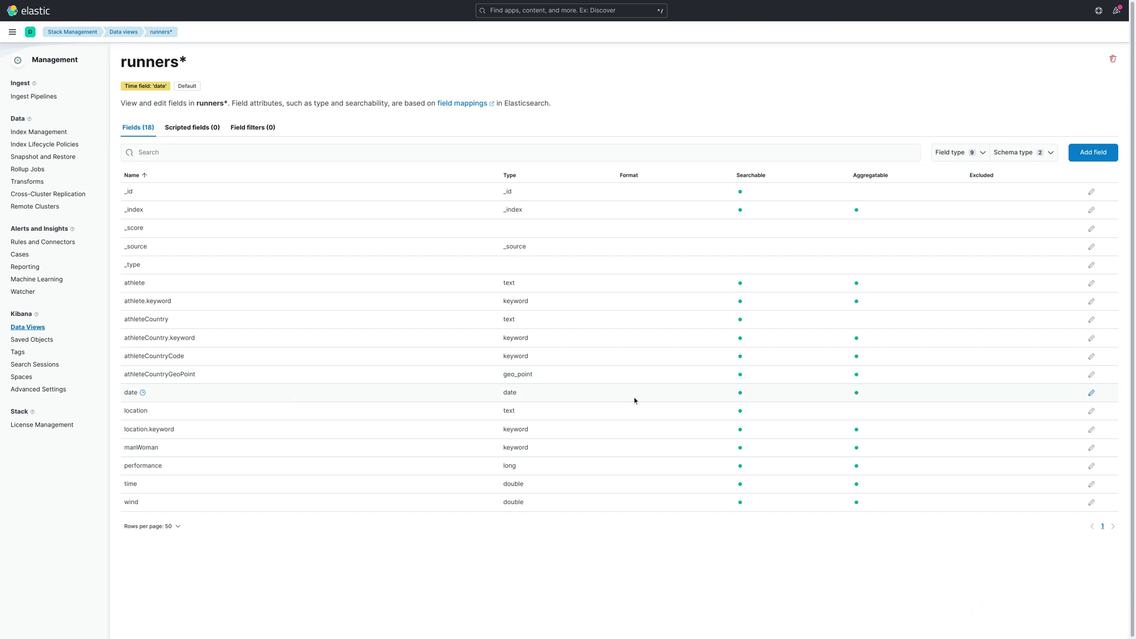
pyautogui.click(1092, 393)
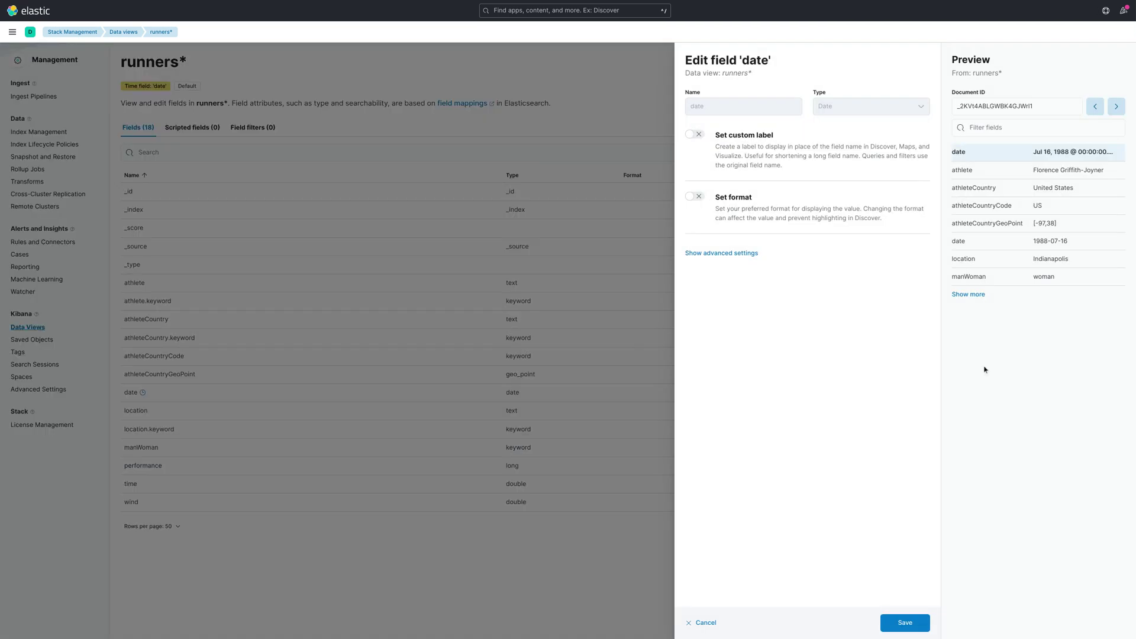
pyautogui.click(702, 199)
pyautogui.click(754, 251)
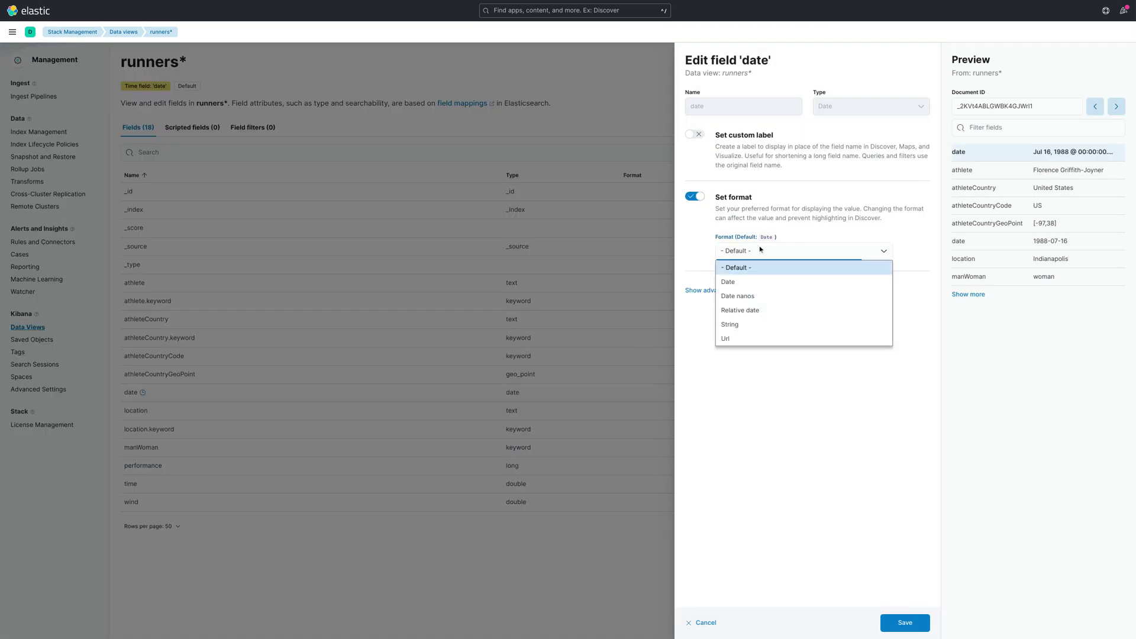
pyautogui.click(759, 282)
# Step: Change the date pattern to DD-MM-YYYY and save the field
pyautogui.click(838, 284)
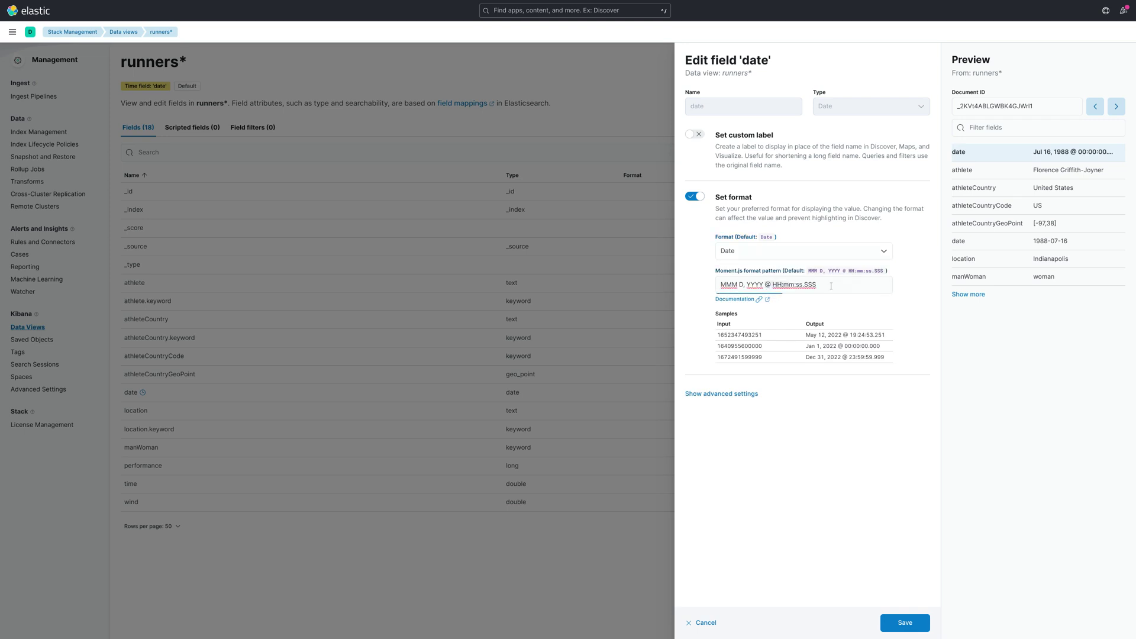
pyautogui.press('BackSpace')
pyautogui.press('BackSpace')
pyautogui.press('BackSpace')
pyautogui.press('BackSpace')
pyautogui.press('BackSpace')
pyautogui.press('BackSpace')
pyautogui.press('BackSpace')
pyautogui.press('BackSpace')
pyautogui.press('BackSpace')
pyautogui.press('BackSpace')
pyautogui.press('BackSpace')
pyautogui.press('BackSpace')
pyautogui.press('BackSpace')
pyautogui.press('BackSpace')
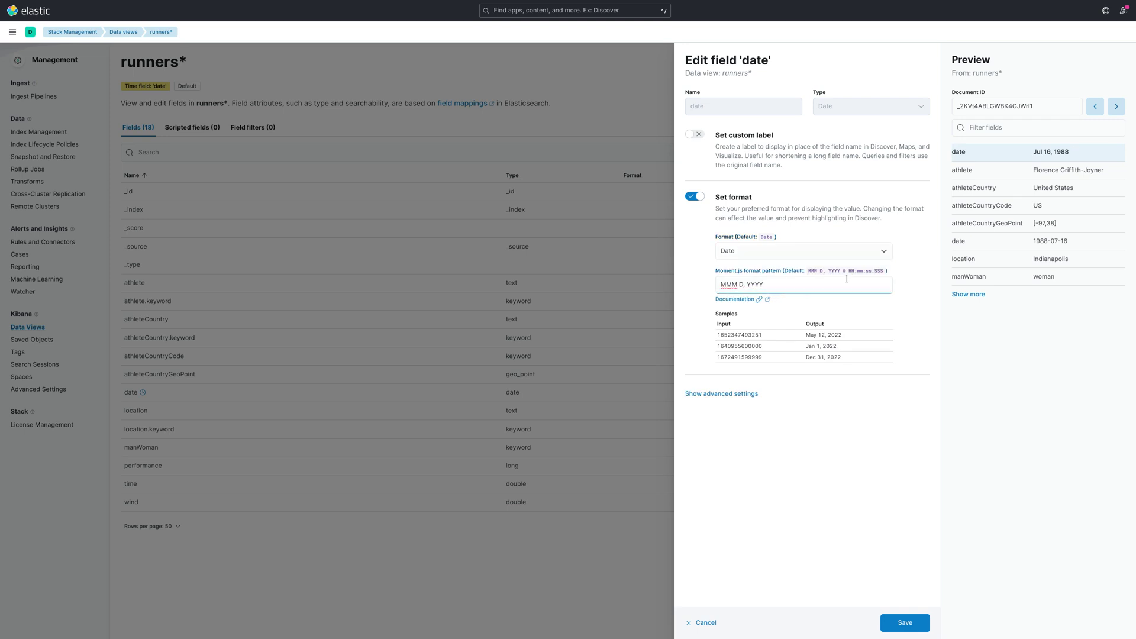
pyautogui.write('DD')
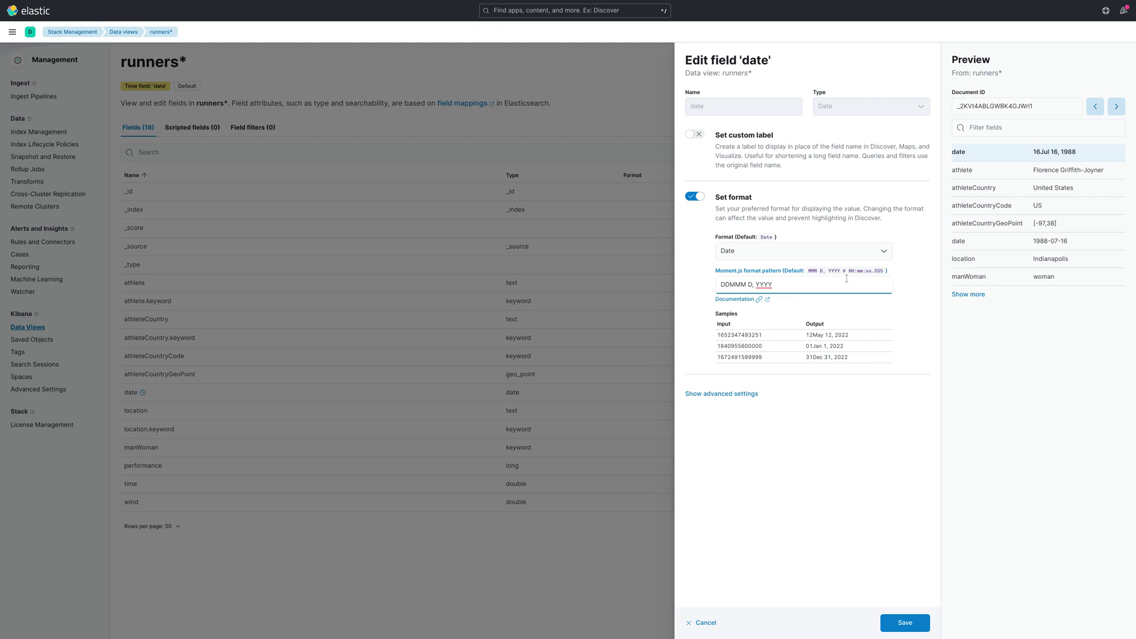
pyautogui.write('-')
pyautogui.press('Right')
pyautogui.press('Right')
pyautogui.press('BackSpace')
pyautogui.press('Delete')
pyautogui.press('Delete')
pyautogui.press('Delete')
pyautogui.press('Delete')
pyautogui.write('-')
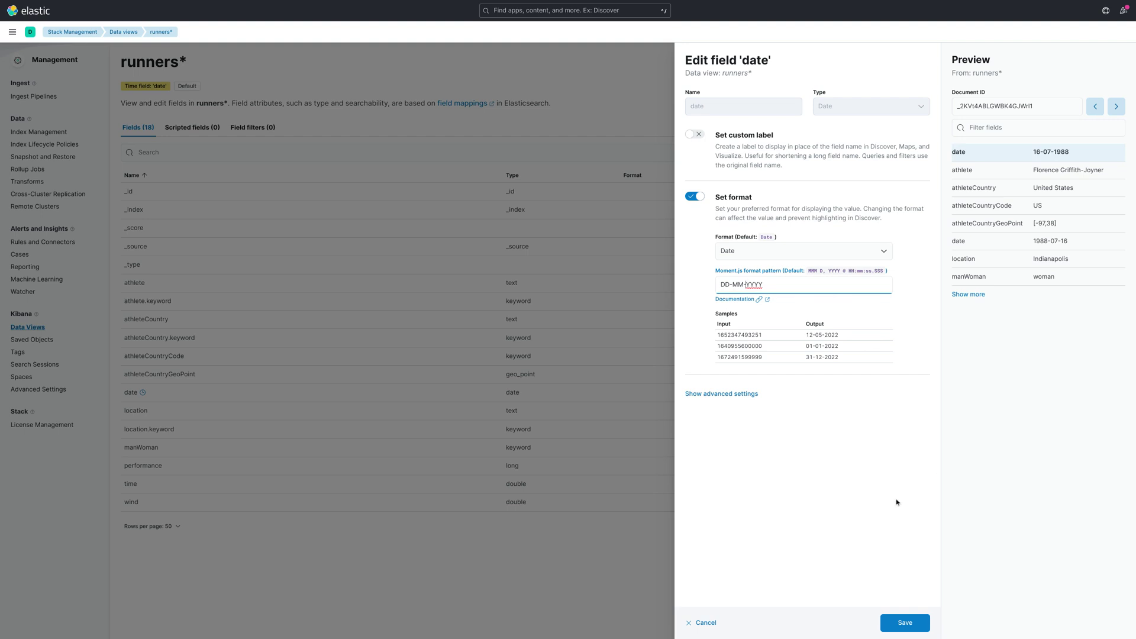
pyautogui.click(905, 623)
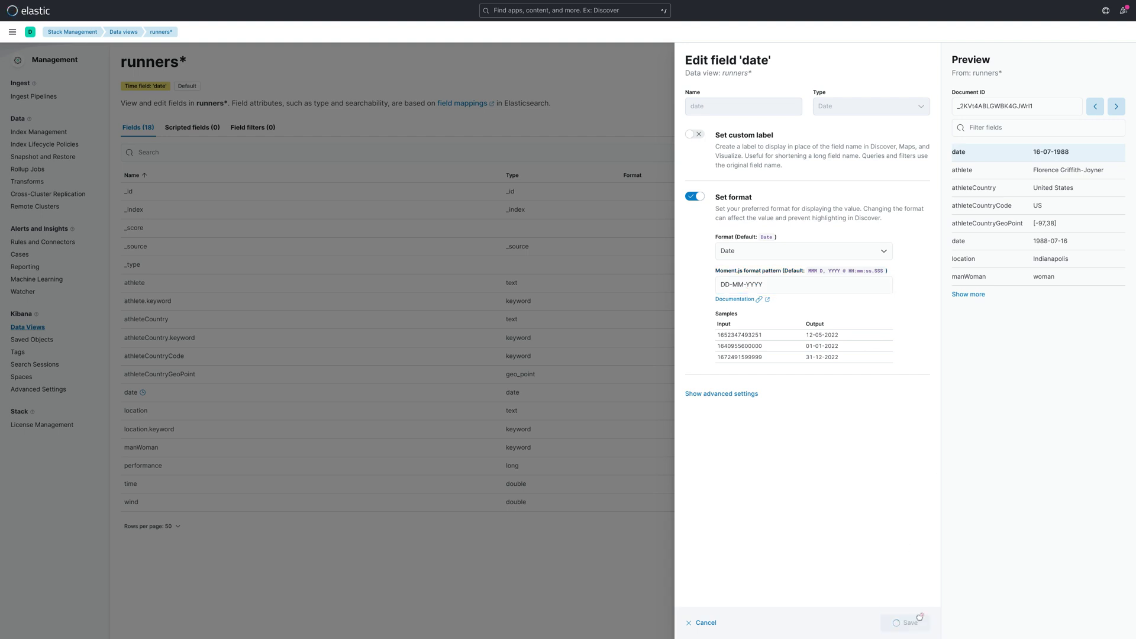
# Step: In Discover, remove the athleteCountryGeoPoint, athleteCountry, athleteCountryCode and location columns
pyautogui.click(15, 33)
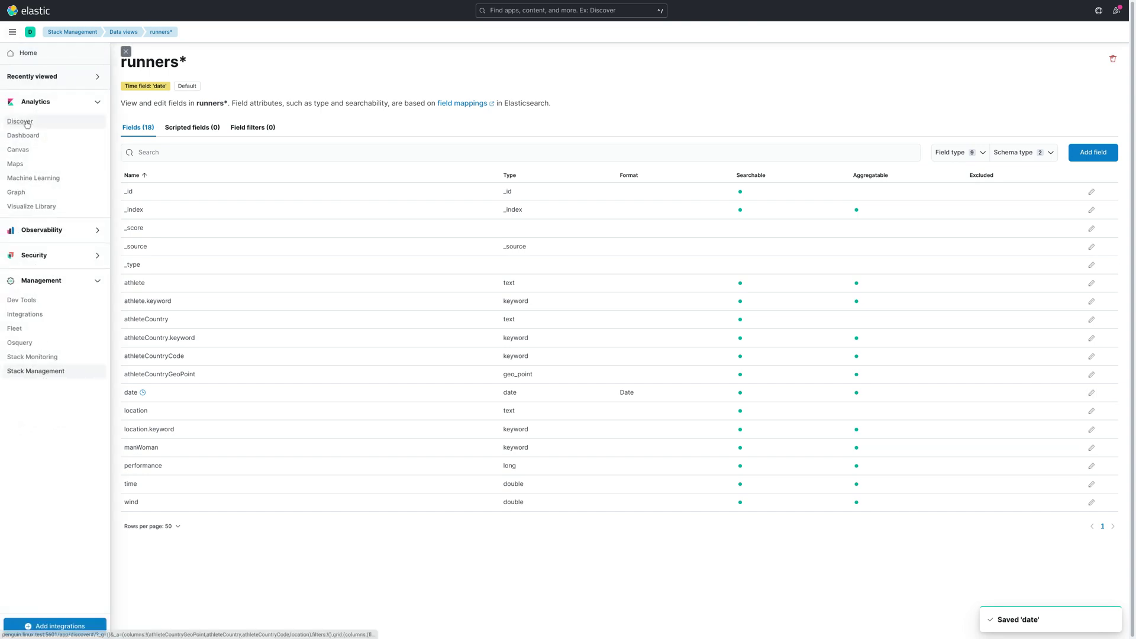
pyautogui.click(27, 123)
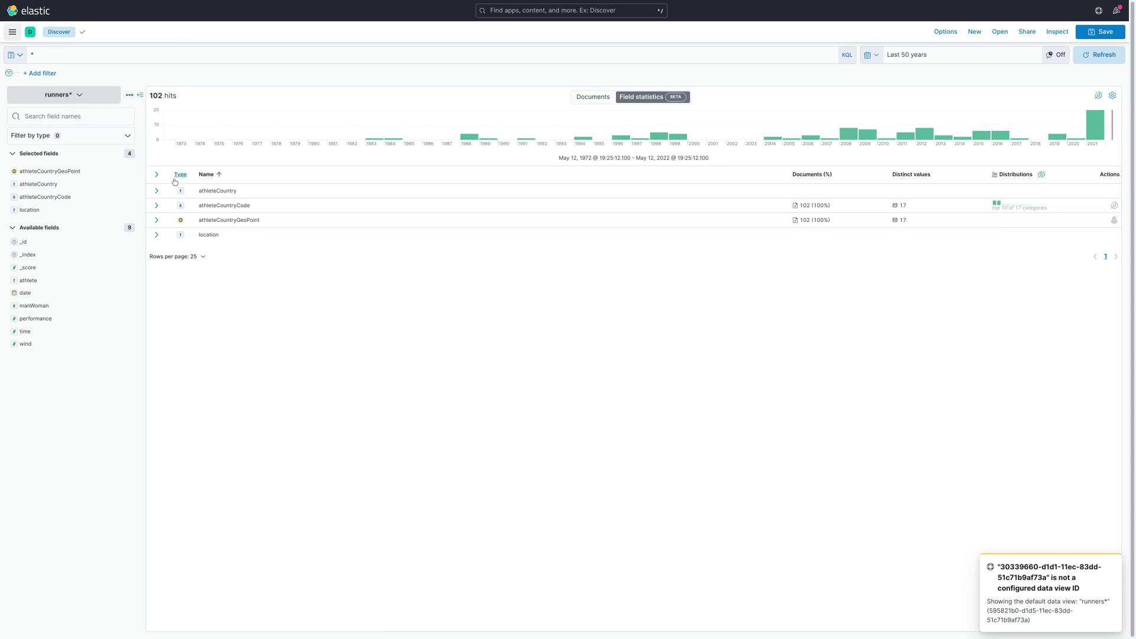
pyautogui.click(595, 97)
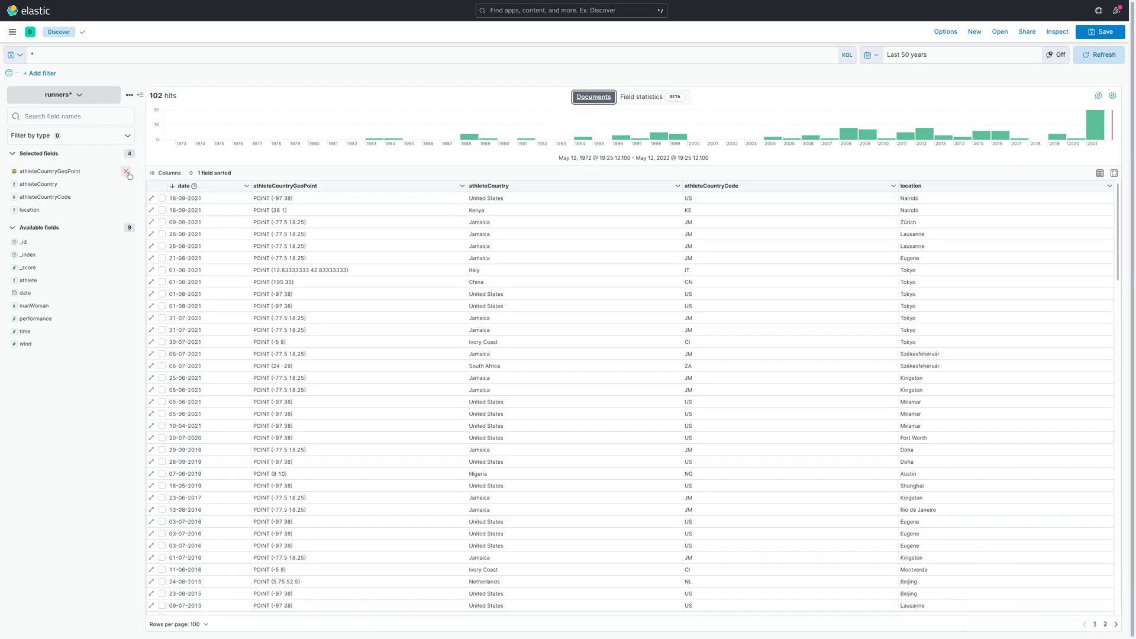
pyautogui.click(127, 172)
pyautogui.click(126, 172)
pyautogui.click(126, 173)
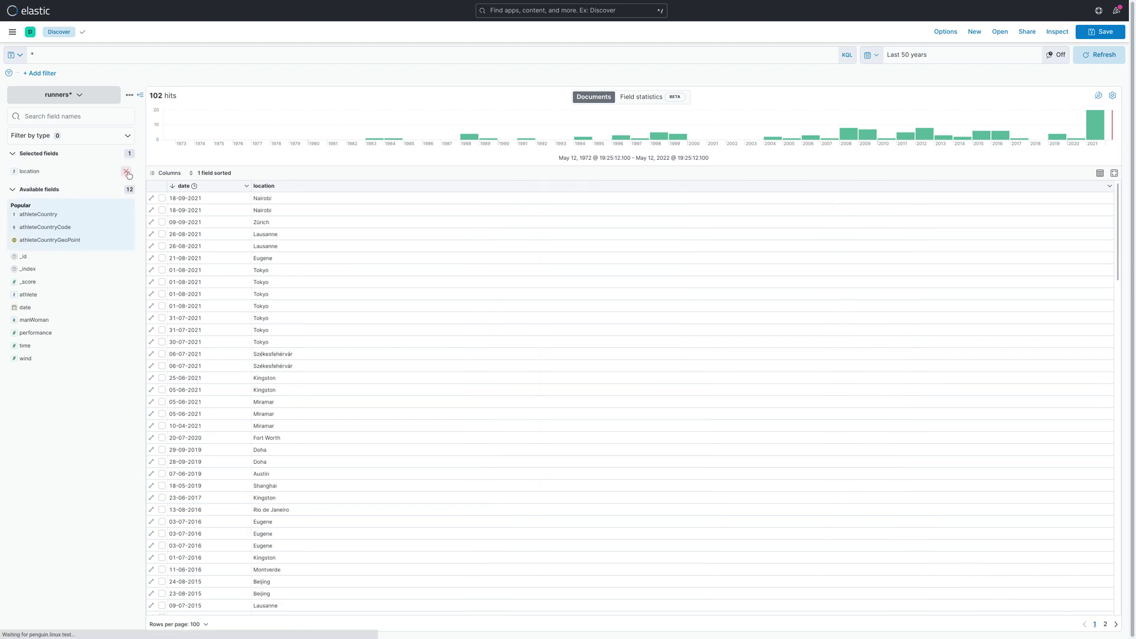
pyautogui.click(127, 172)
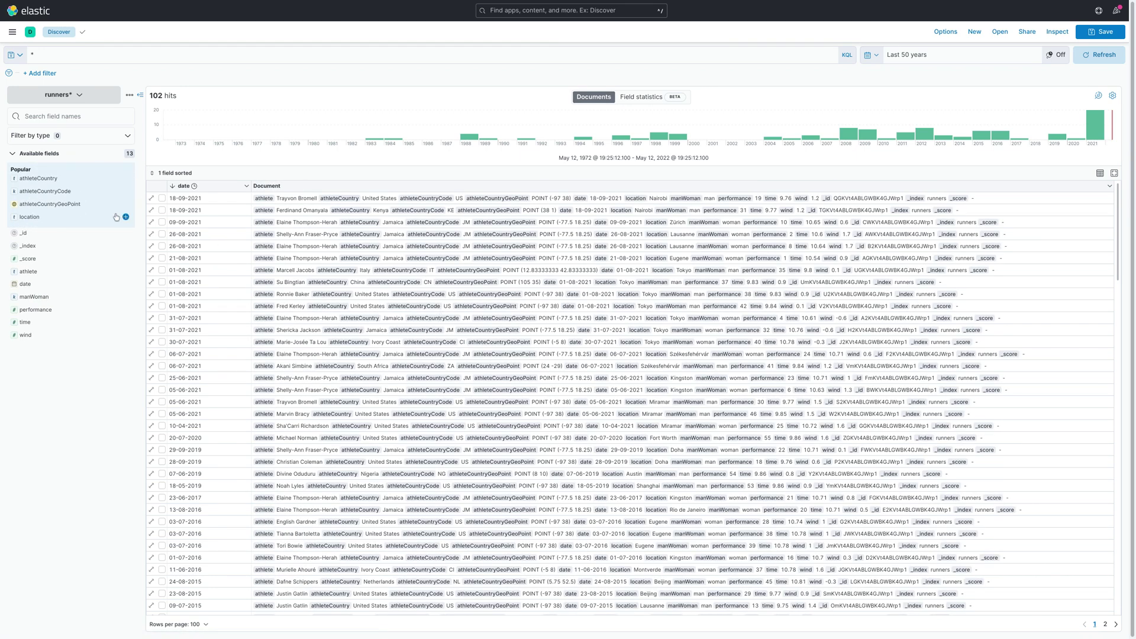
# Step: Search tok* for Tokyo runners, then reset the query to * for all 102 hits
pyautogui.click(113, 56)
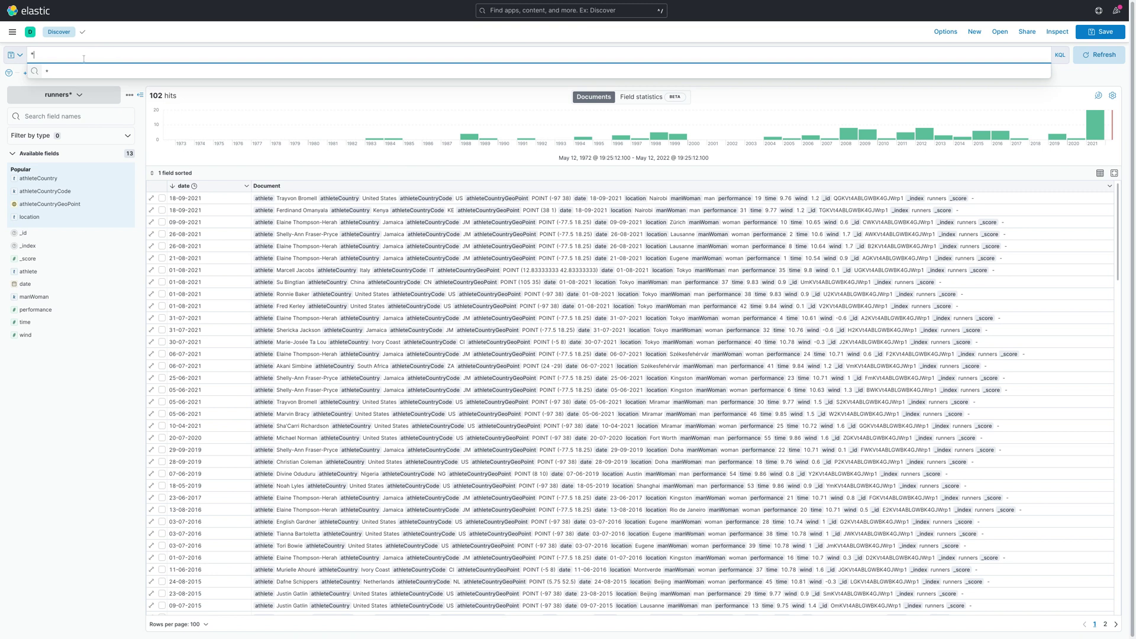
pyautogui.press('BackSpace')
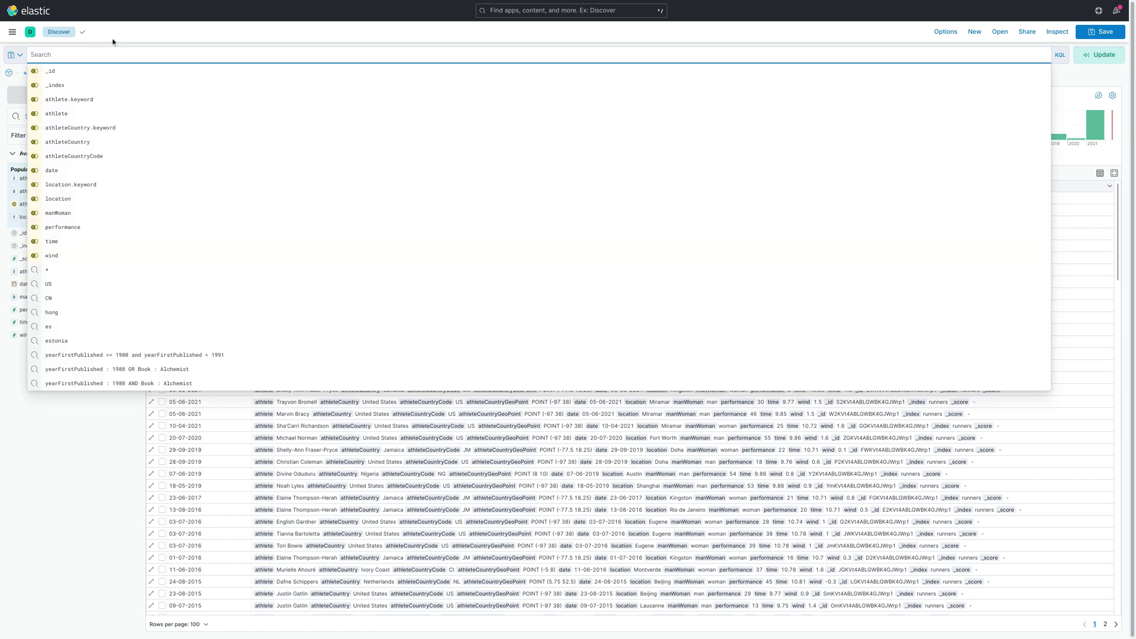
pyautogui.write('tok')
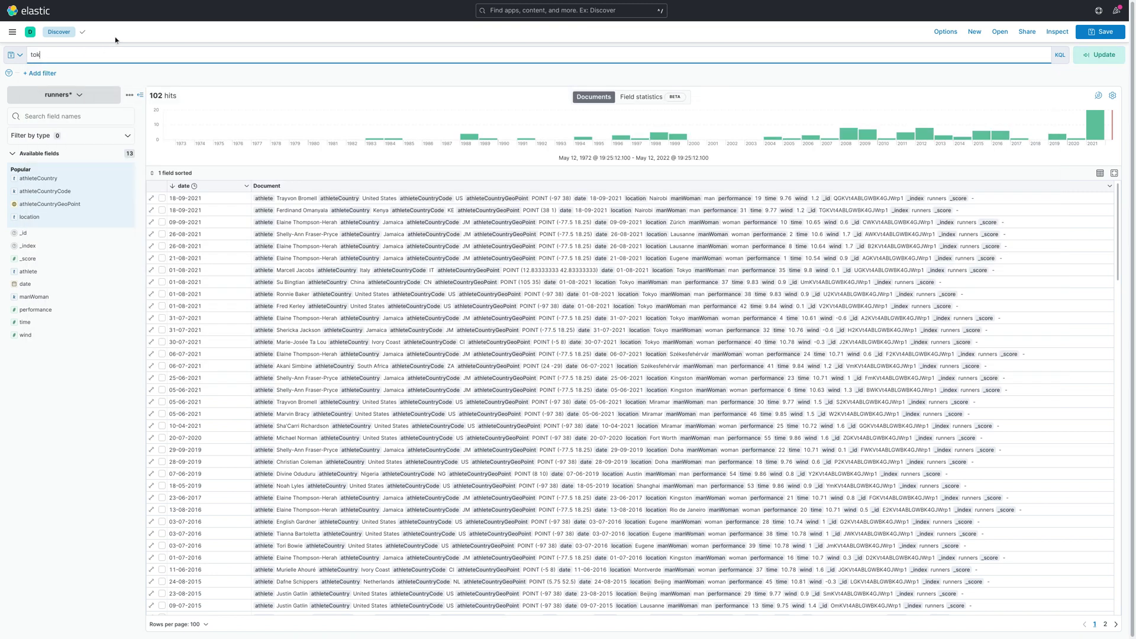
pyautogui.write('*')
pyautogui.press('Return')
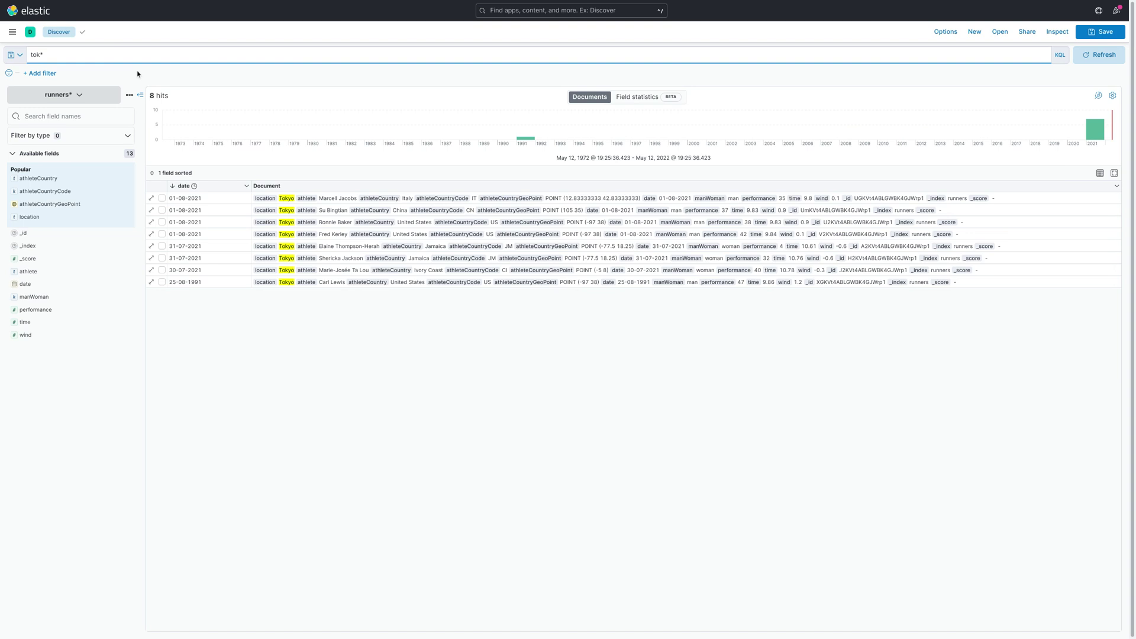
pyautogui.hotkey('ctrl', 'a')
pyautogui.write('*')
pyautogui.press('Return')
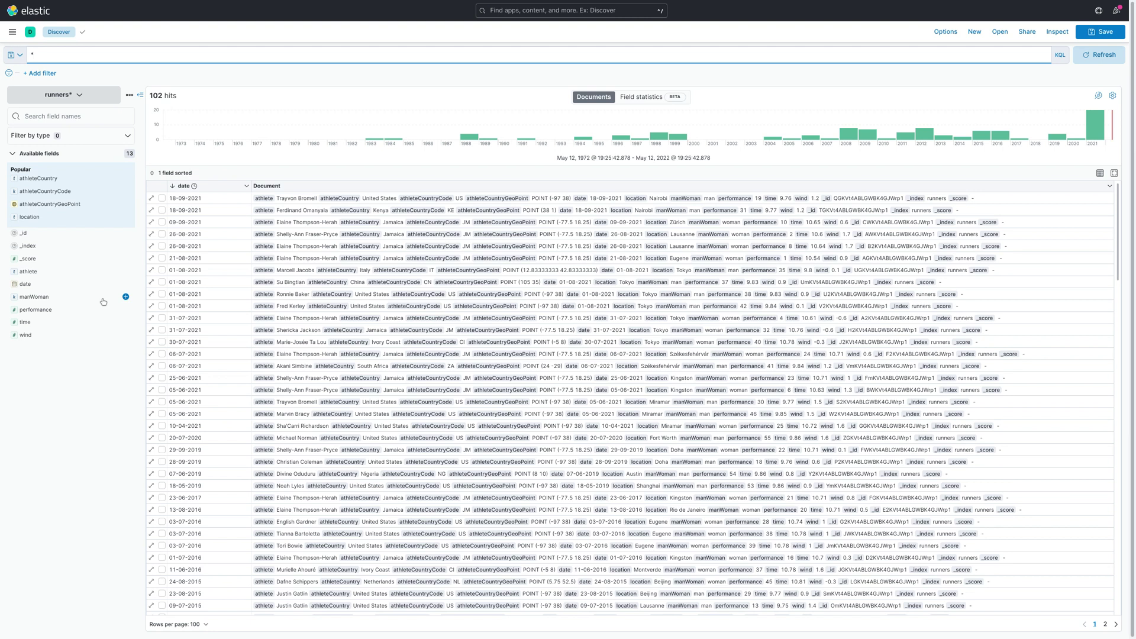
# Step: Add athleteCountryGeoPoint and expand its field statistics with the world map
pyautogui.click(126, 206)
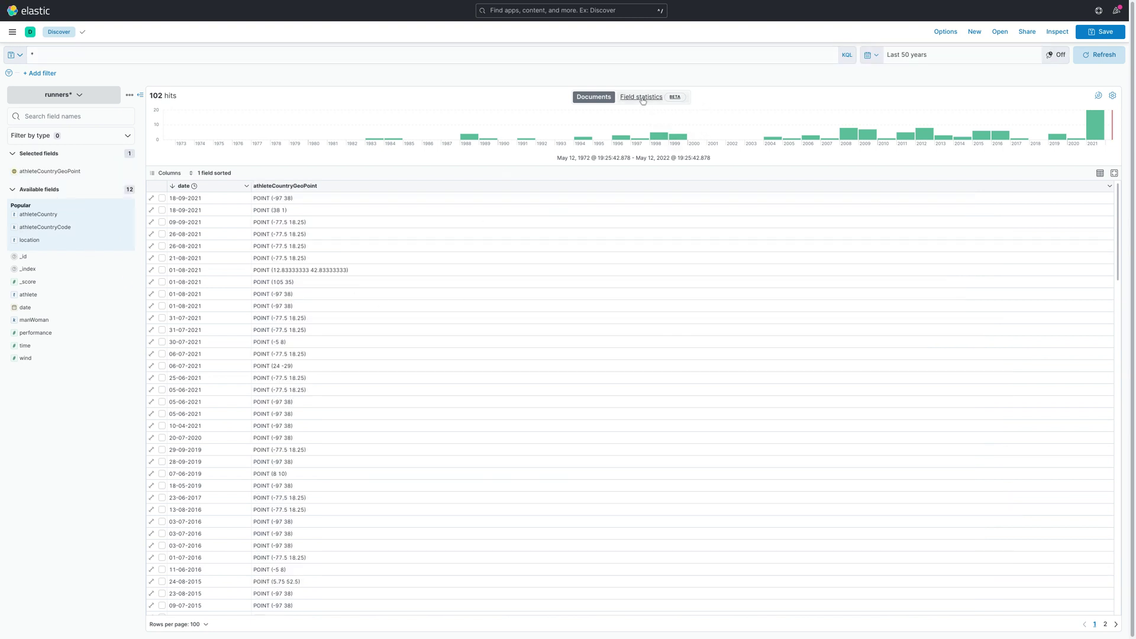
pyautogui.click(643, 98)
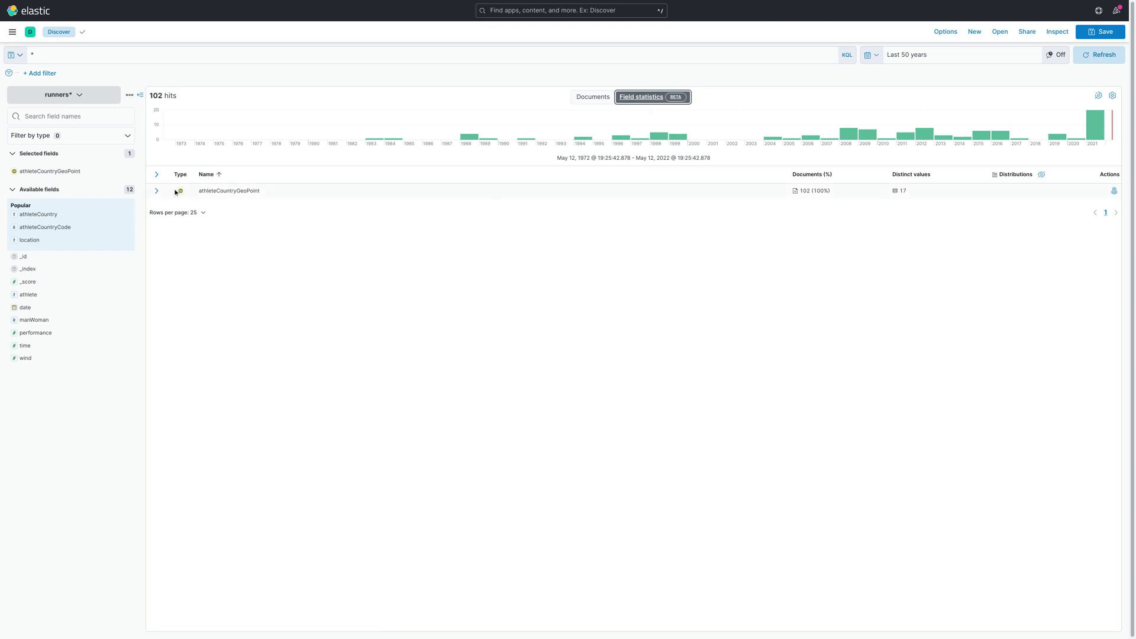
pyautogui.click(157, 191)
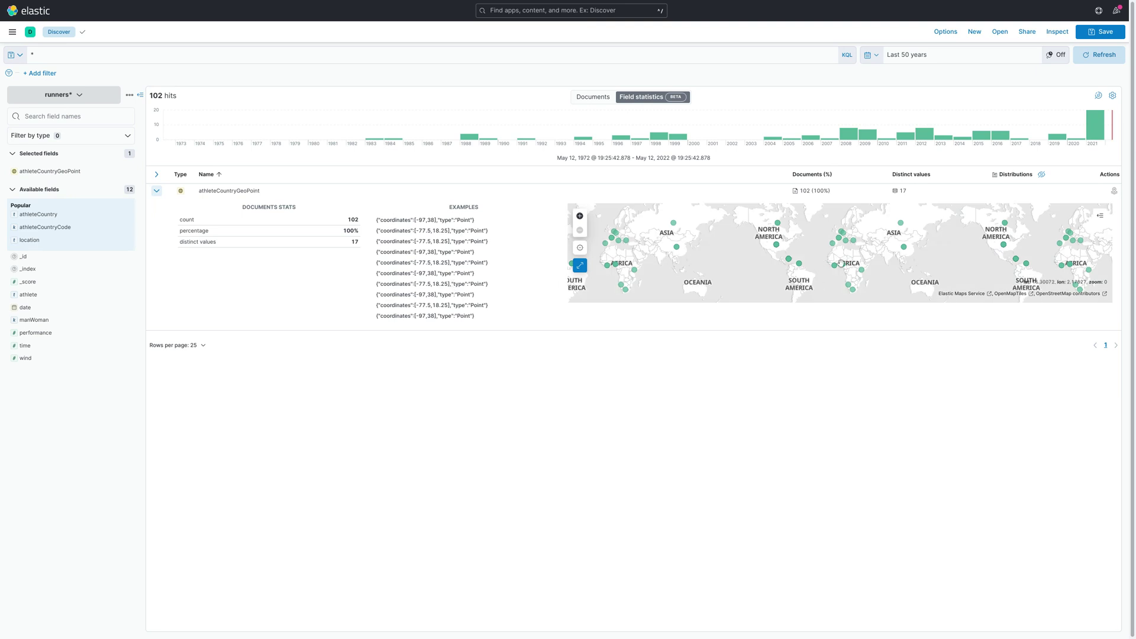
pyautogui.scroll(1, 841, 263)
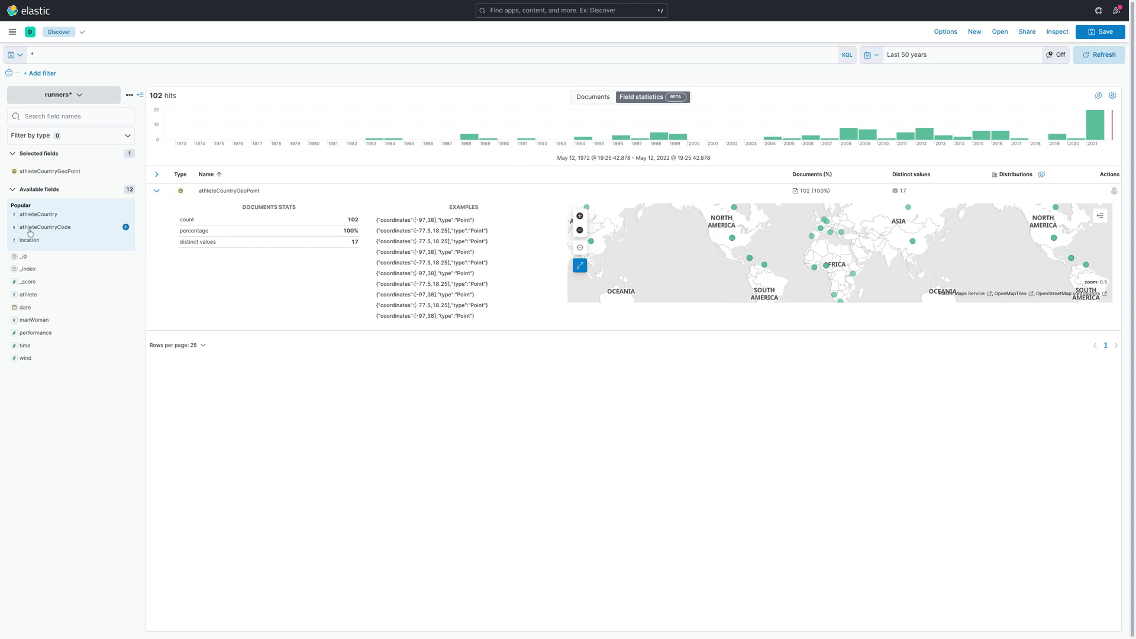
# Step: Add athleteCountryCode, expand its statistics, and open the geo points in Maps
pyautogui.click(126, 227)
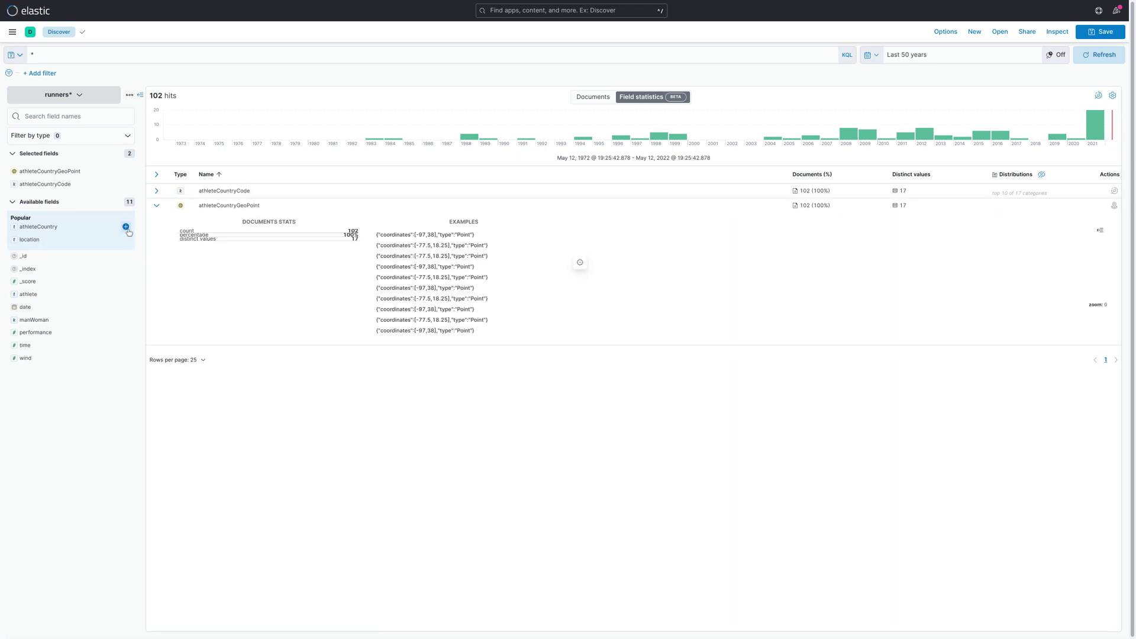
pyautogui.click(156, 192)
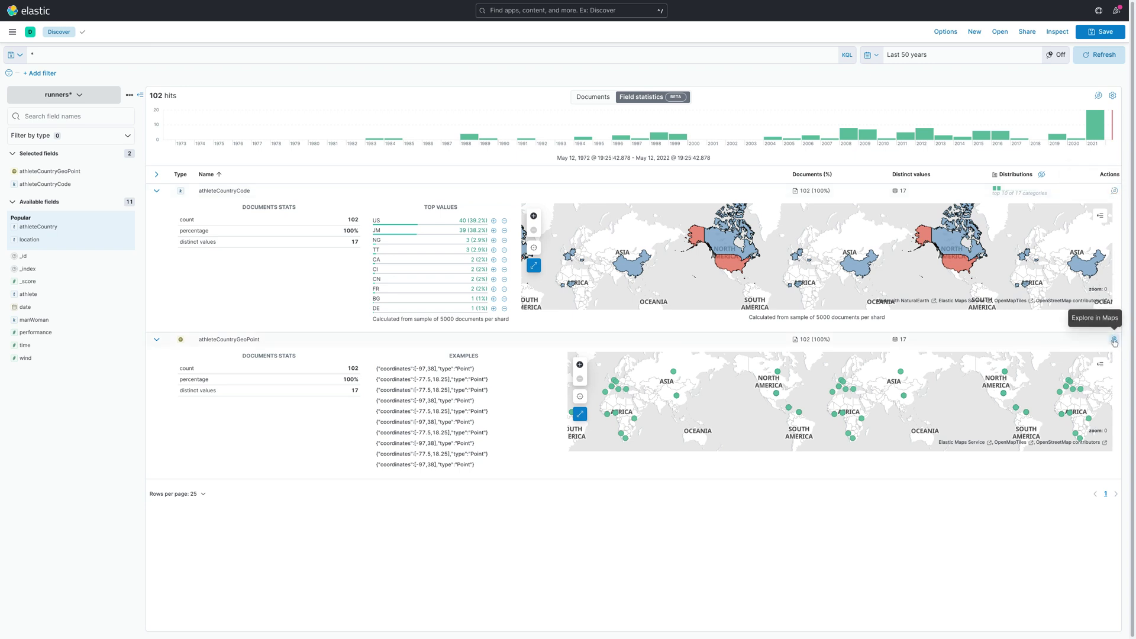
pyautogui.click(1115, 342)
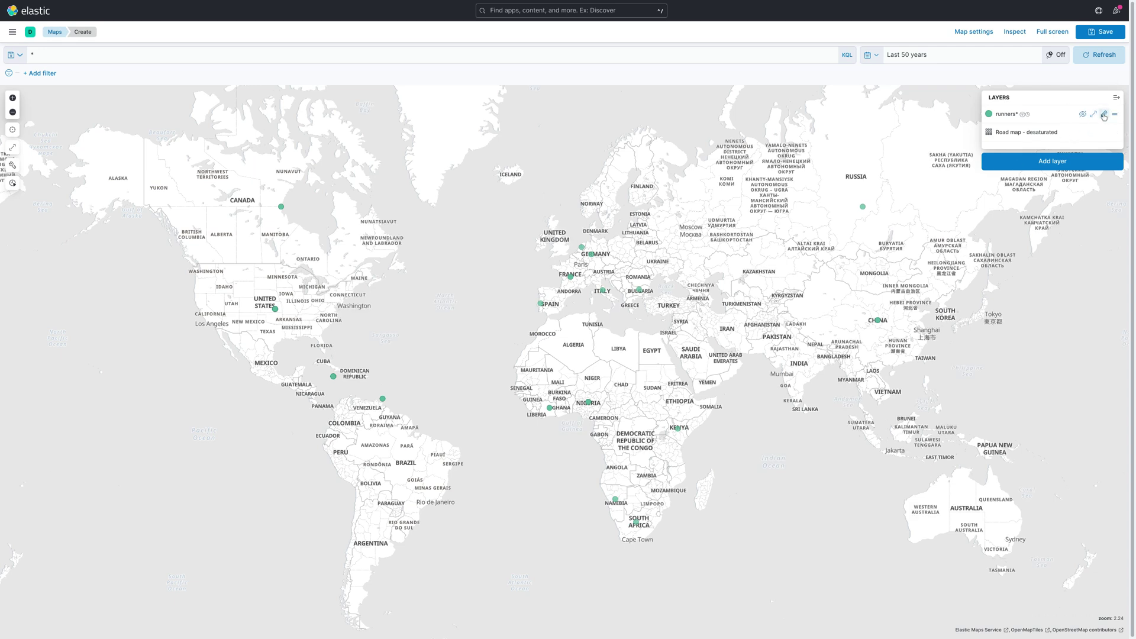
# Step: Give the runners* layer symbol size 17 and the icon symbol type with Marker pins
pyautogui.click(1103, 115)
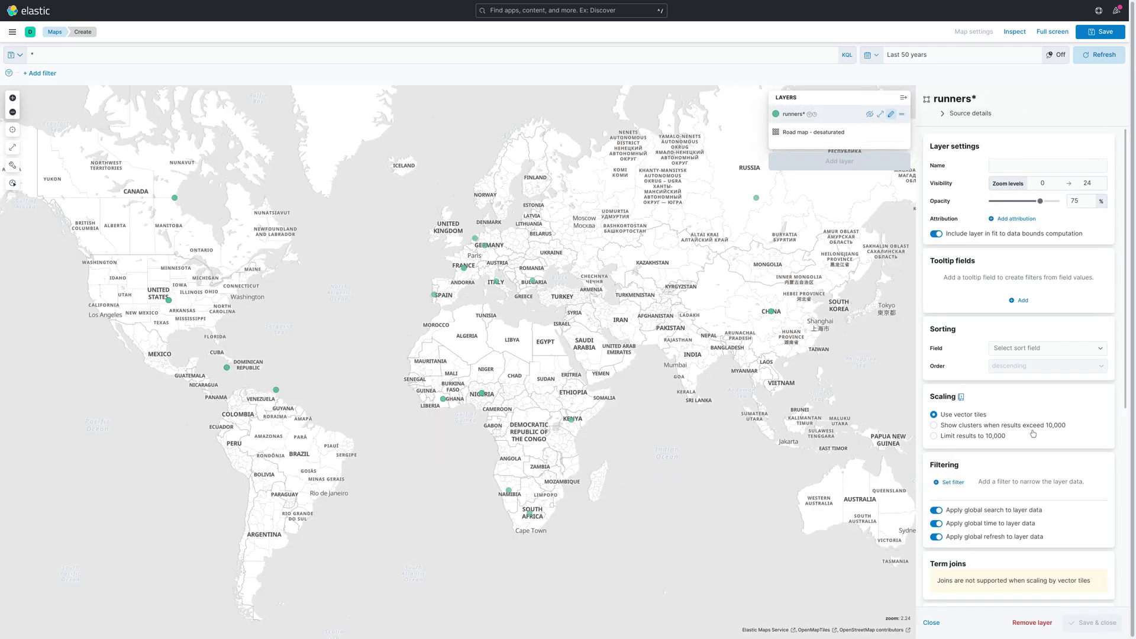
pyautogui.scroll(-6, 1058, 425)
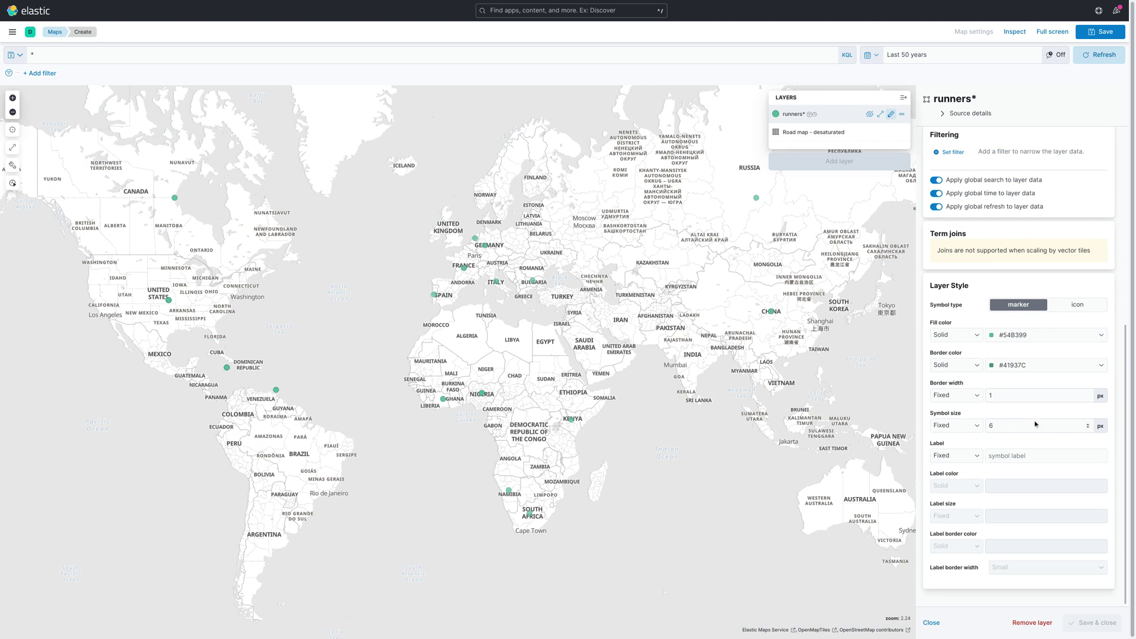
pyautogui.doubleClick(1089, 425)
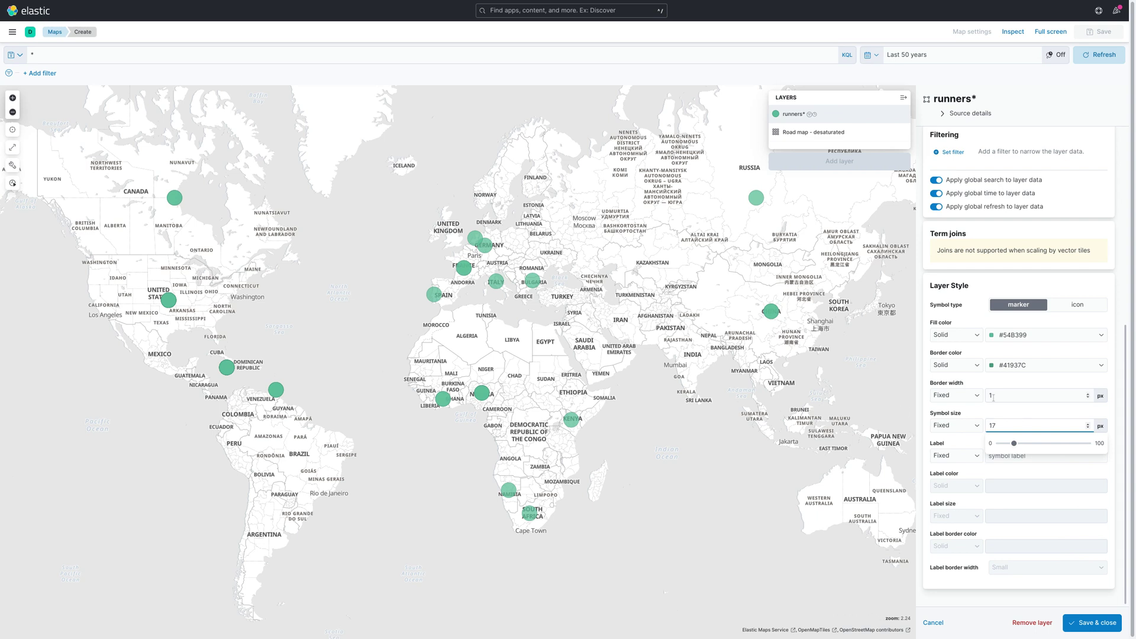
pyautogui.click(967, 386)
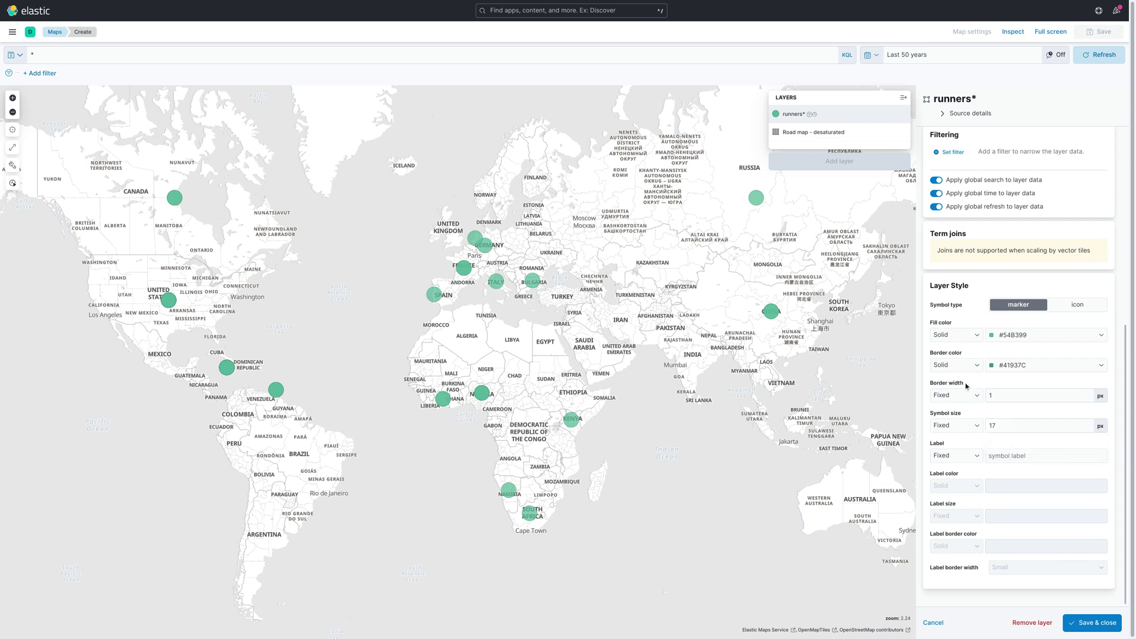
pyautogui.click(1018, 456)
pyautogui.click(1076, 305)
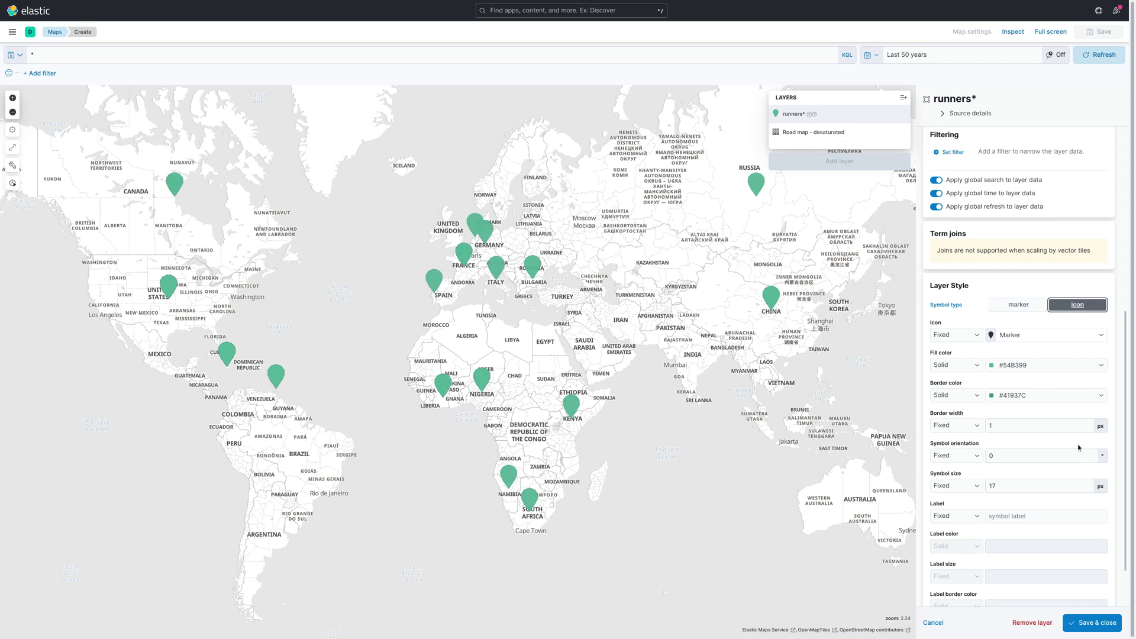
pyautogui.scroll(6, 1078, 447)
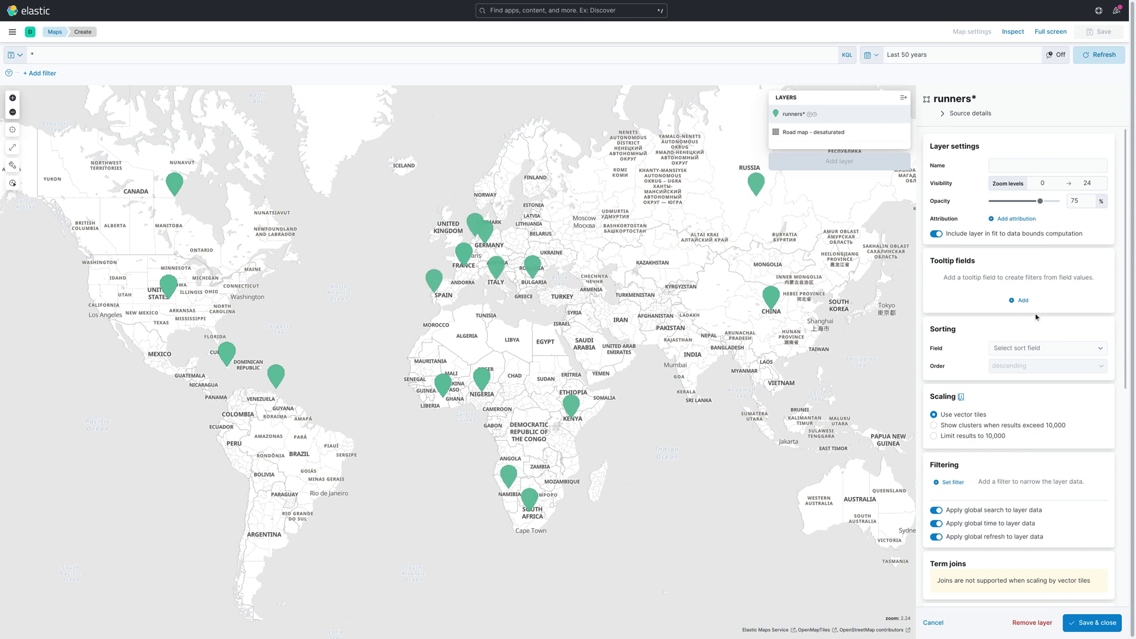
# Step: Add athleteCountry as the runners* marker tooltip field and save the layer settings
pyautogui.click(1023, 300)
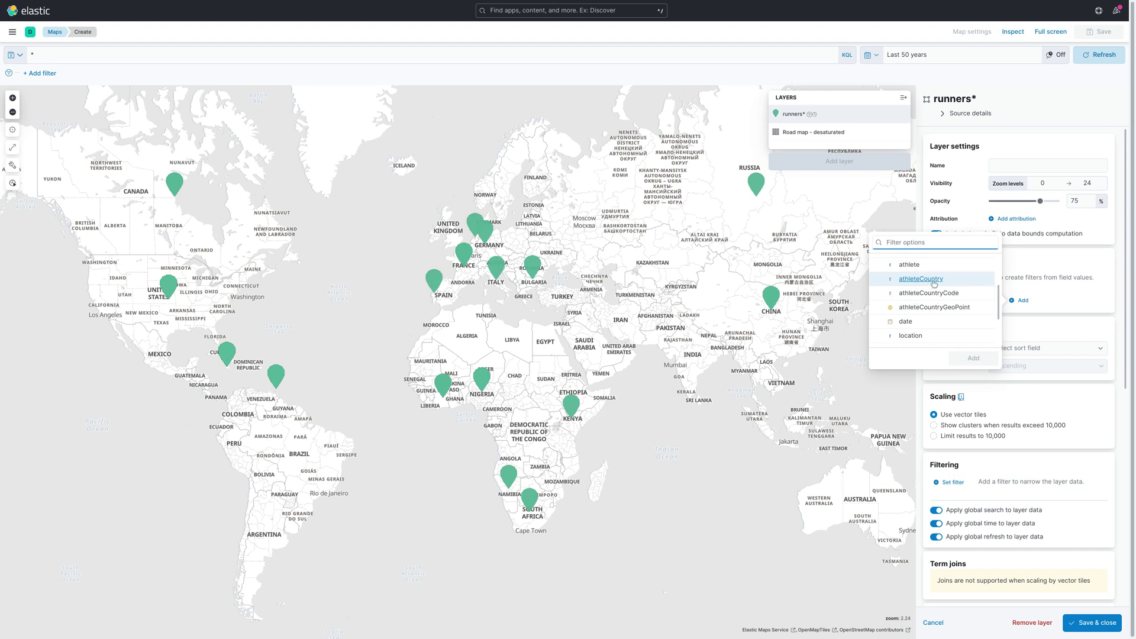
pyautogui.click(934, 282)
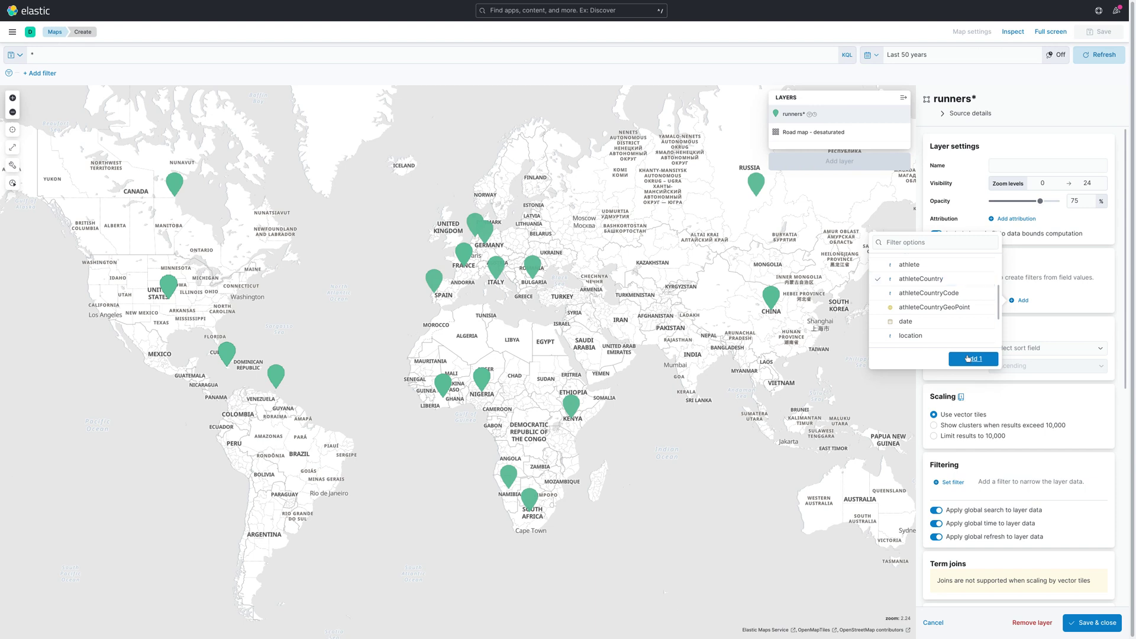
pyautogui.click(973, 358)
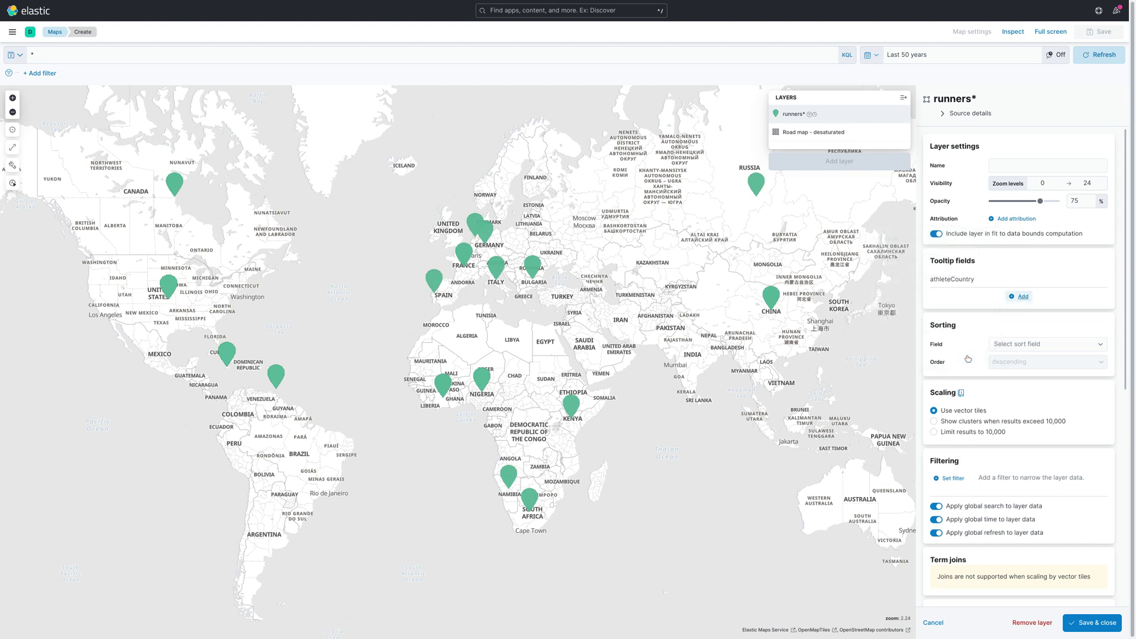
pyautogui.click(1093, 623)
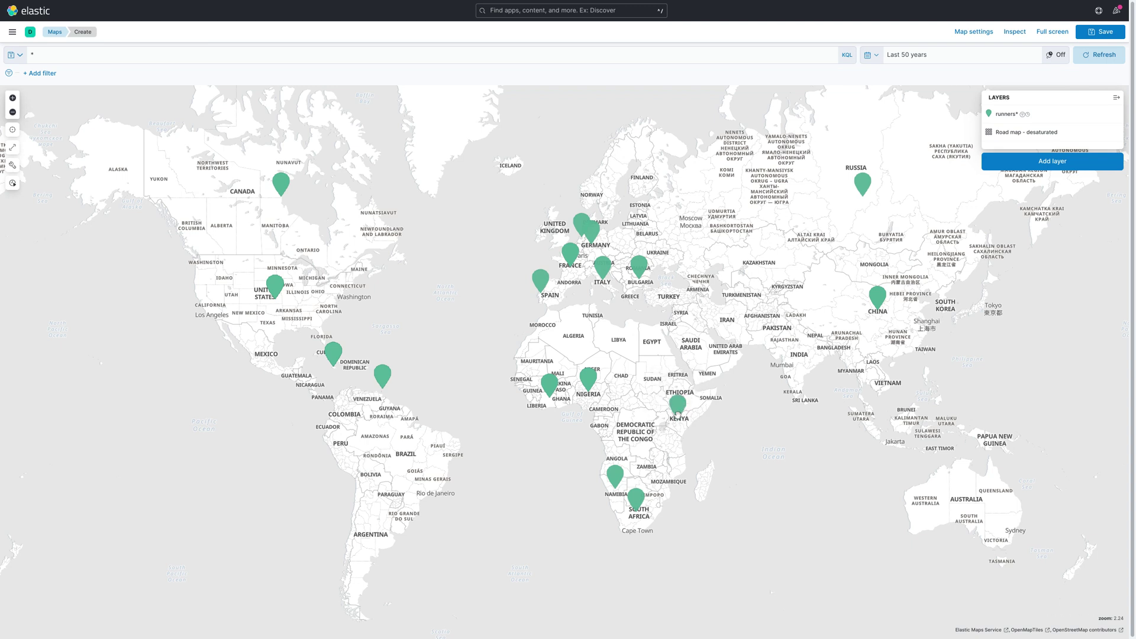
# Step: Review the runners layer's geo_point source details, close its settings, and bring up the layer types
pyautogui.moveTo(677, 416)
pyautogui.click(1103, 114)
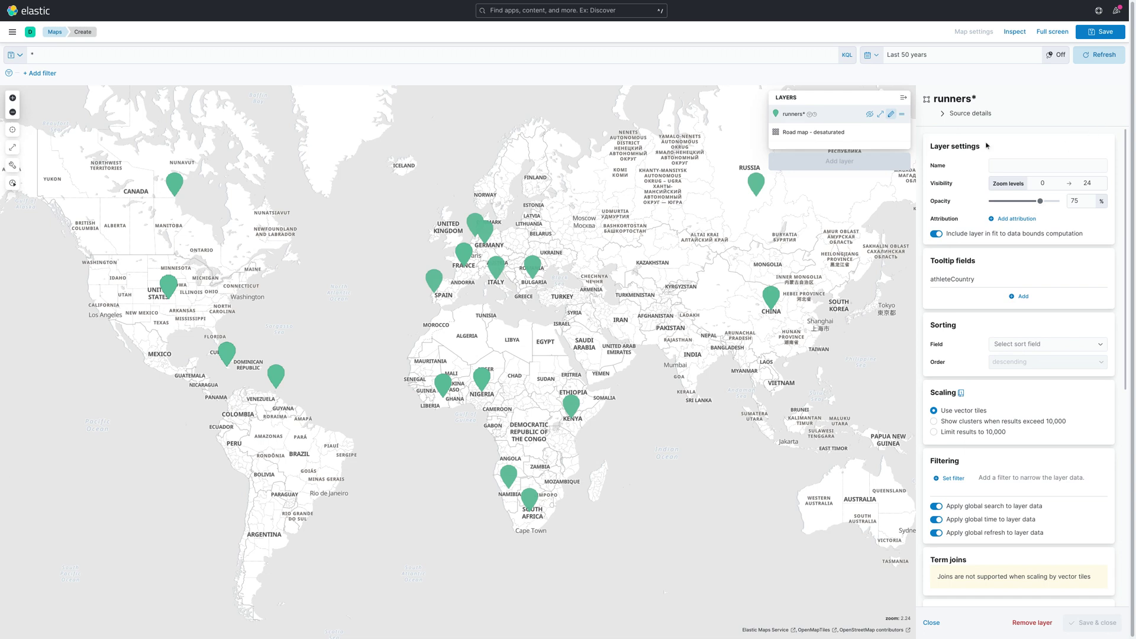
pyautogui.click(944, 115)
pyautogui.doubleClick(1023, 153)
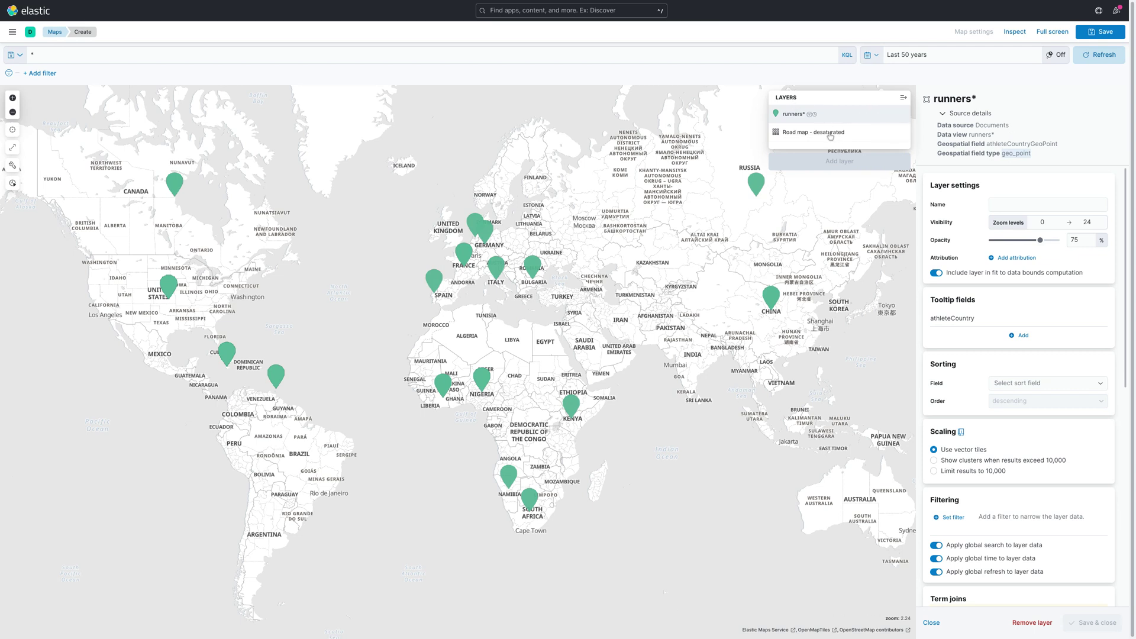
pyautogui.click(932, 622)
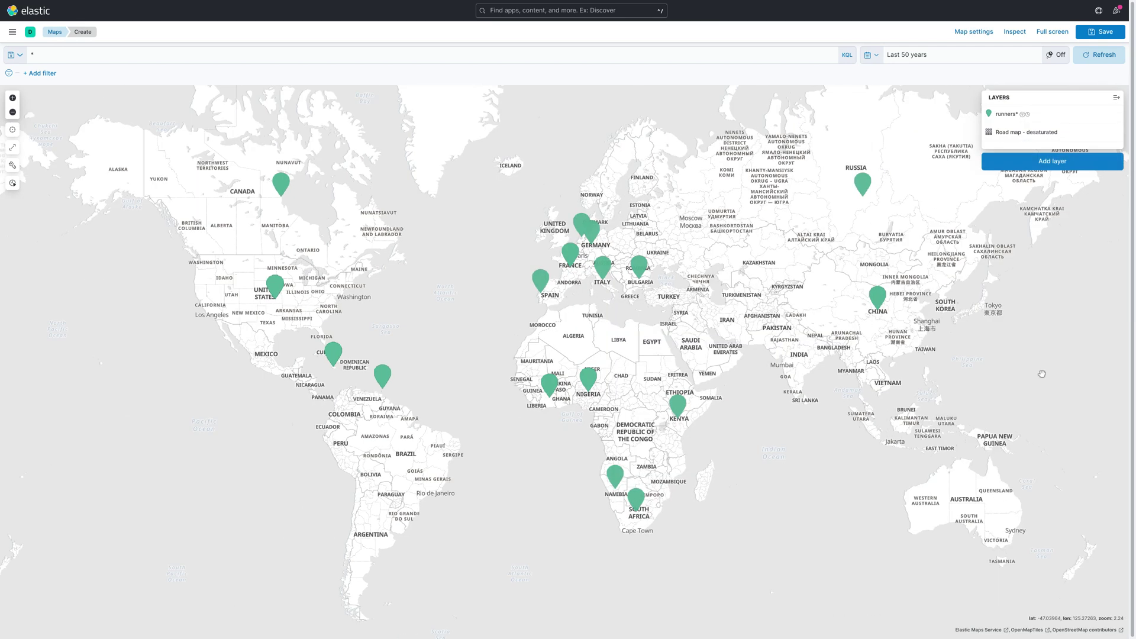
pyautogui.click(1035, 163)
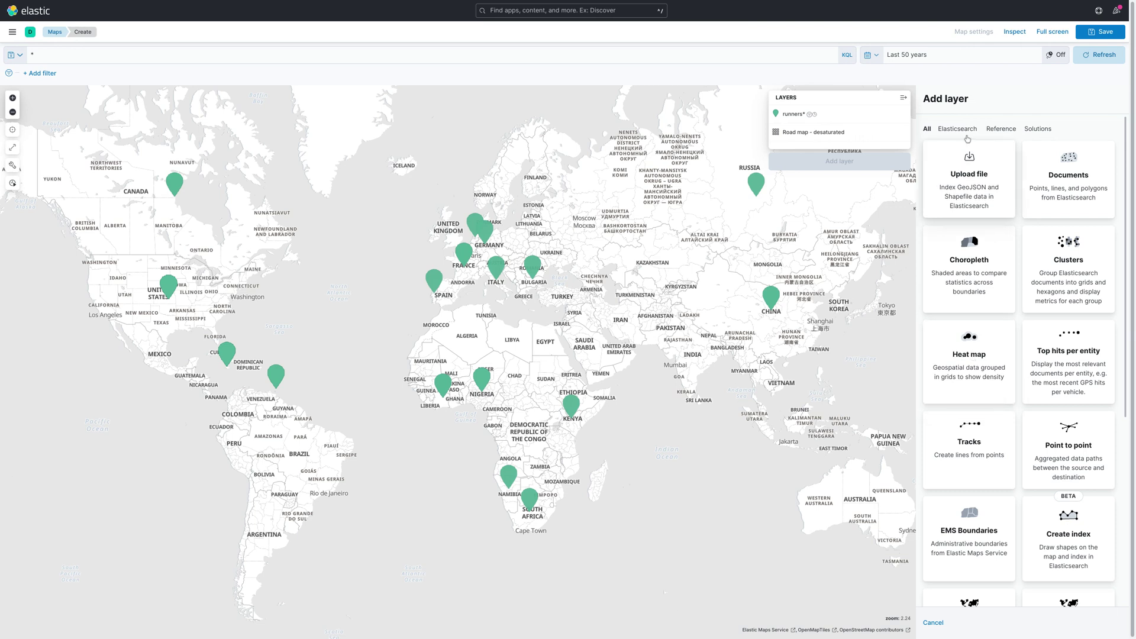
# Step: Add a Choropleth of World Countries boundaries joined to runners* on athleteCountryCode
pyautogui.click(966, 271)
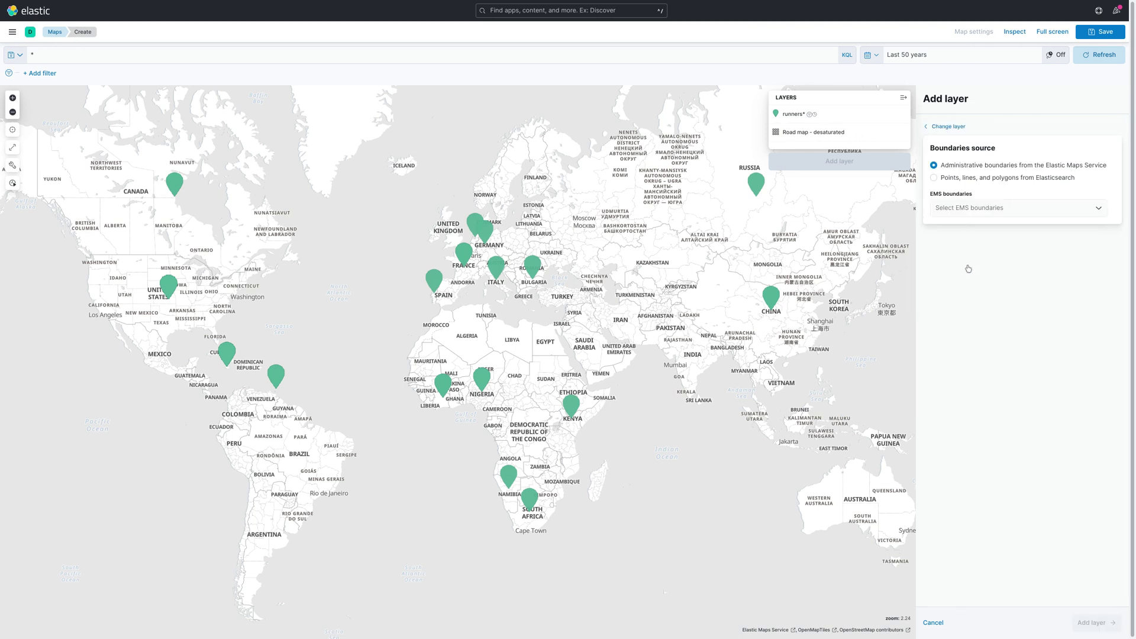
pyautogui.click(970, 207)
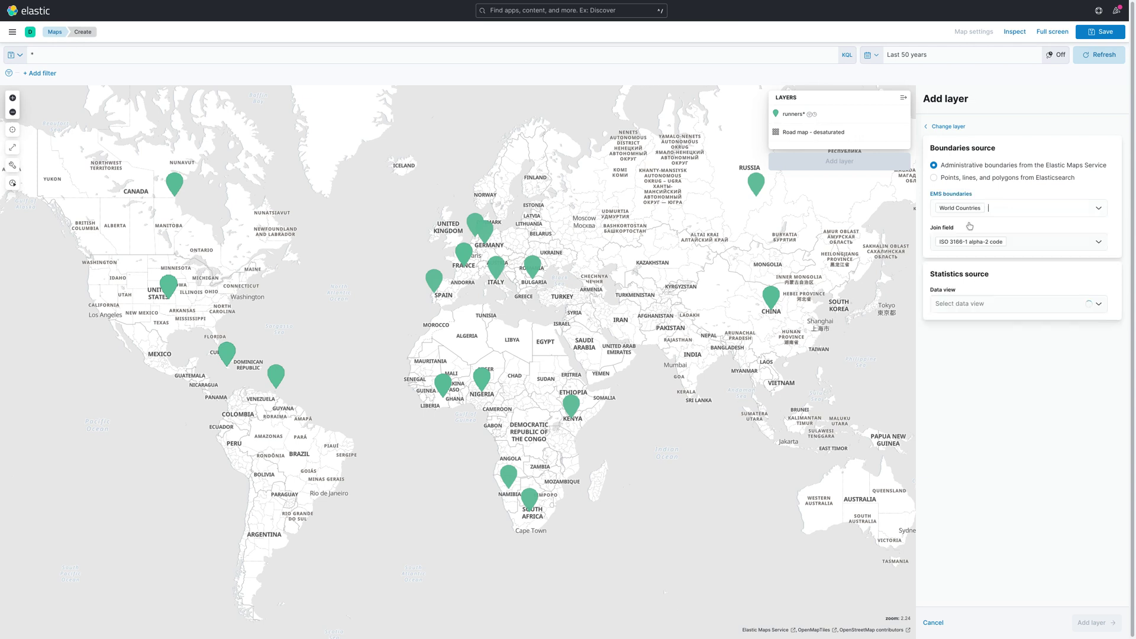
pyautogui.click(961, 304)
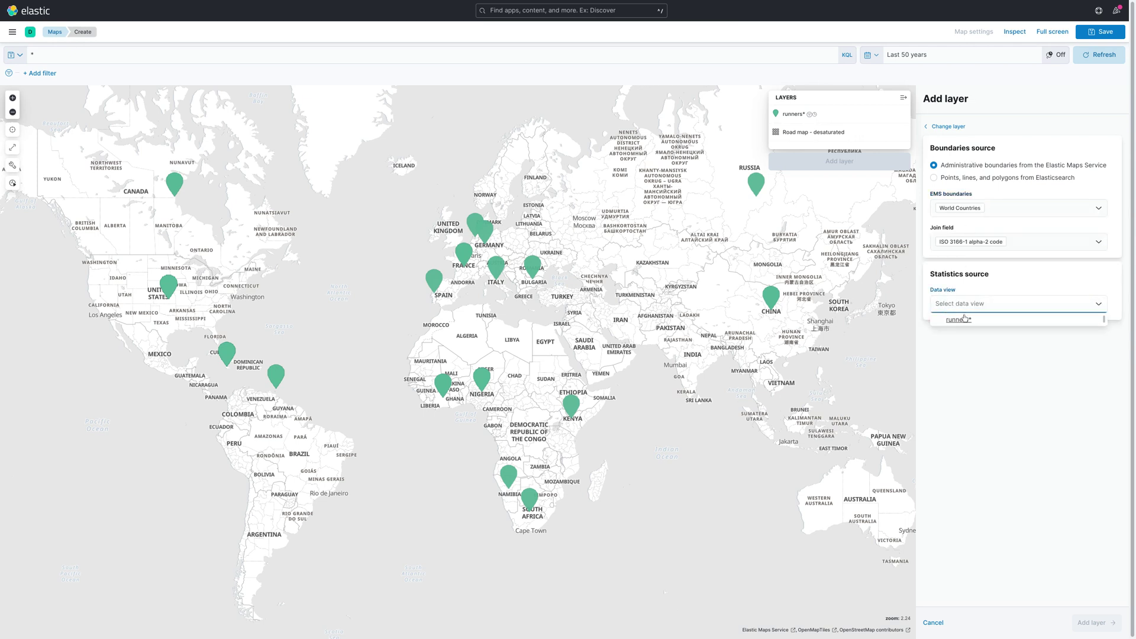
pyautogui.click(962, 318)
pyautogui.click(976, 338)
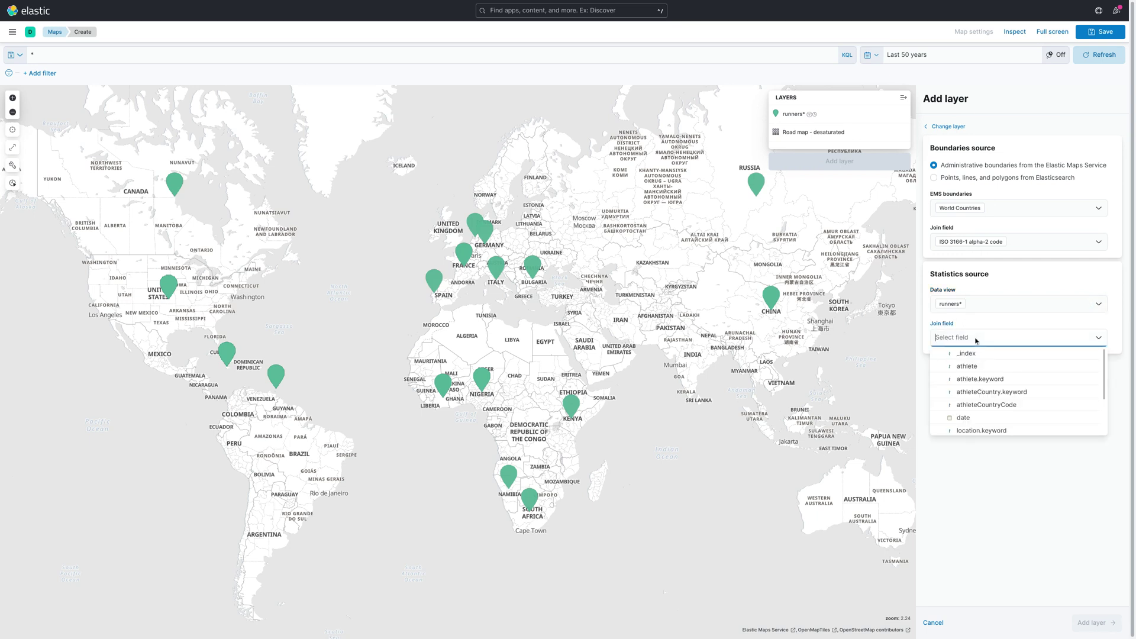
pyautogui.click(997, 407)
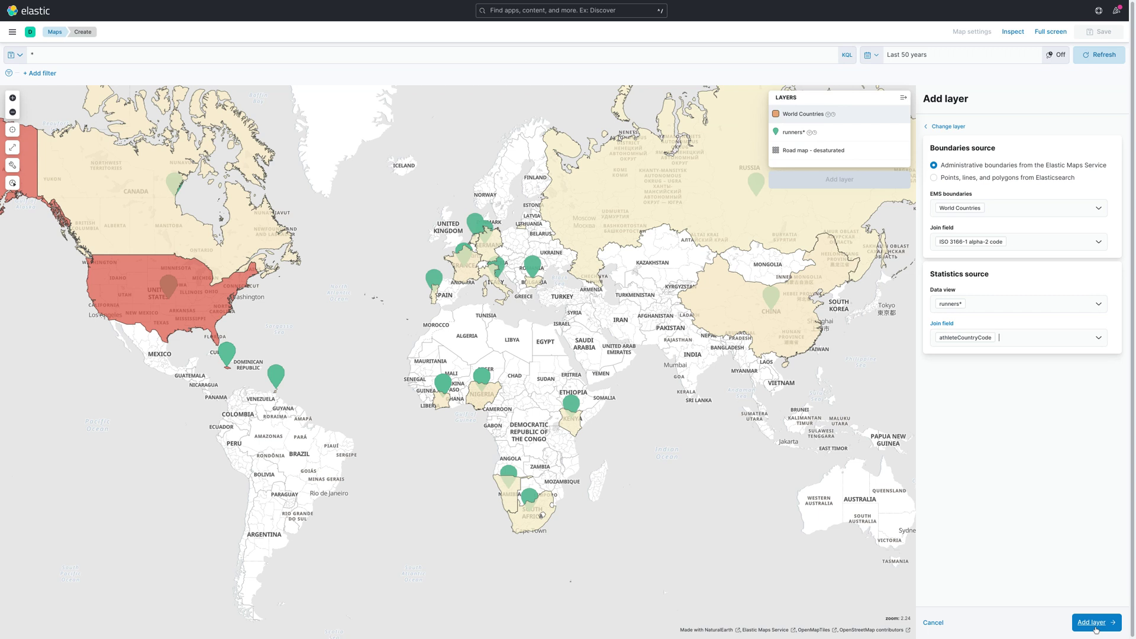
pyautogui.click(1097, 623)
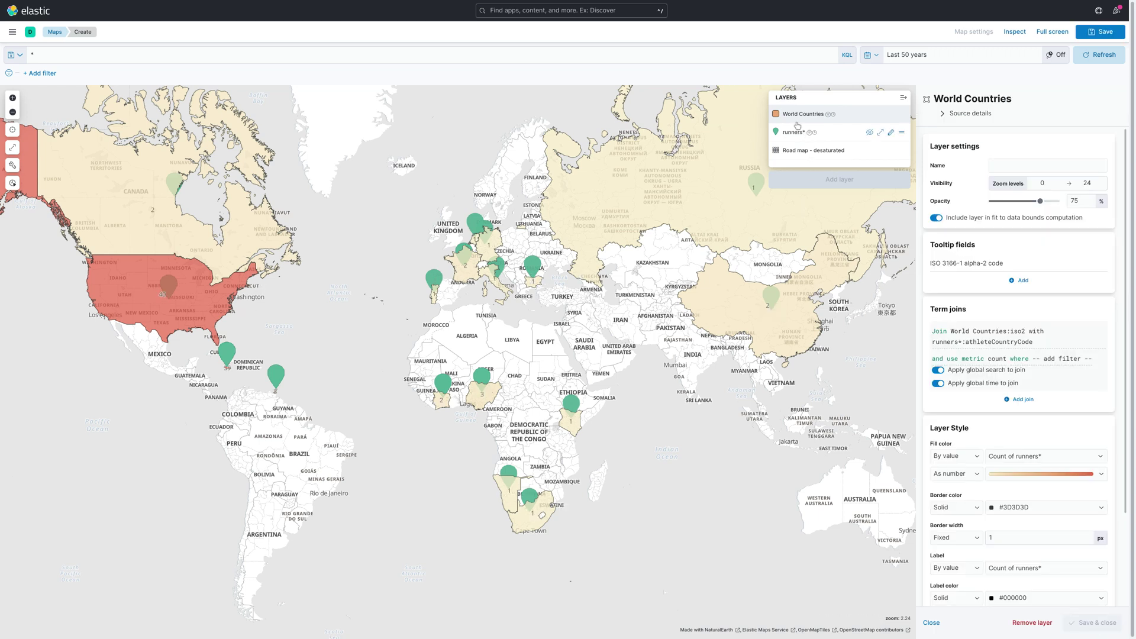
# Step: Turn off visibility of the runners* and World Countries layers, then save and close
pyautogui.click(869, 132)
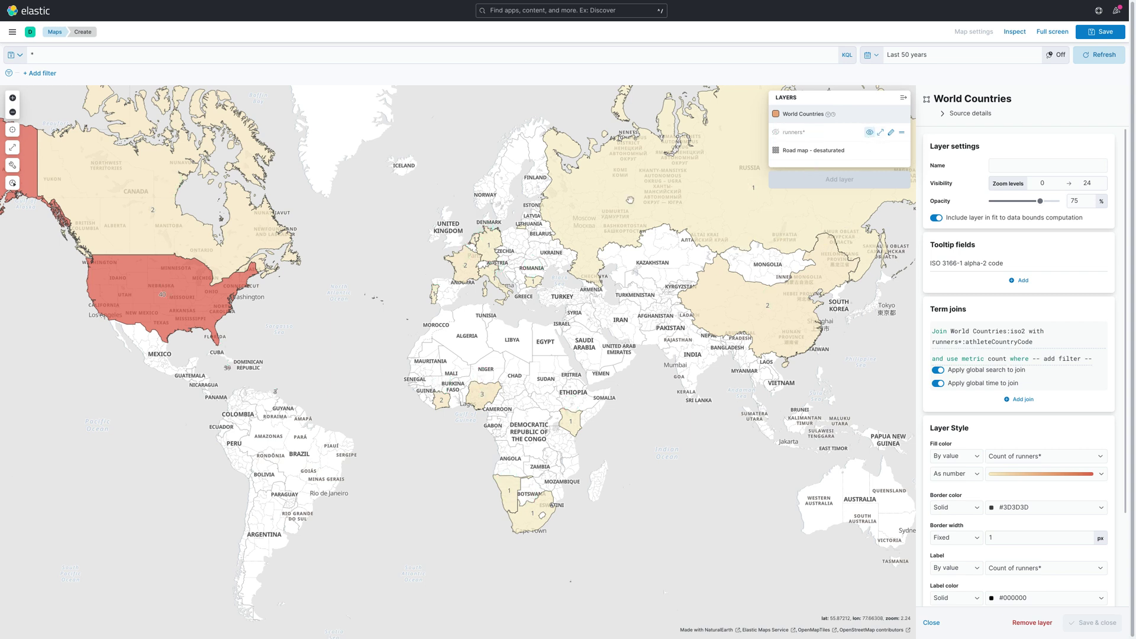
pyautogui.moveTo(548, 172)
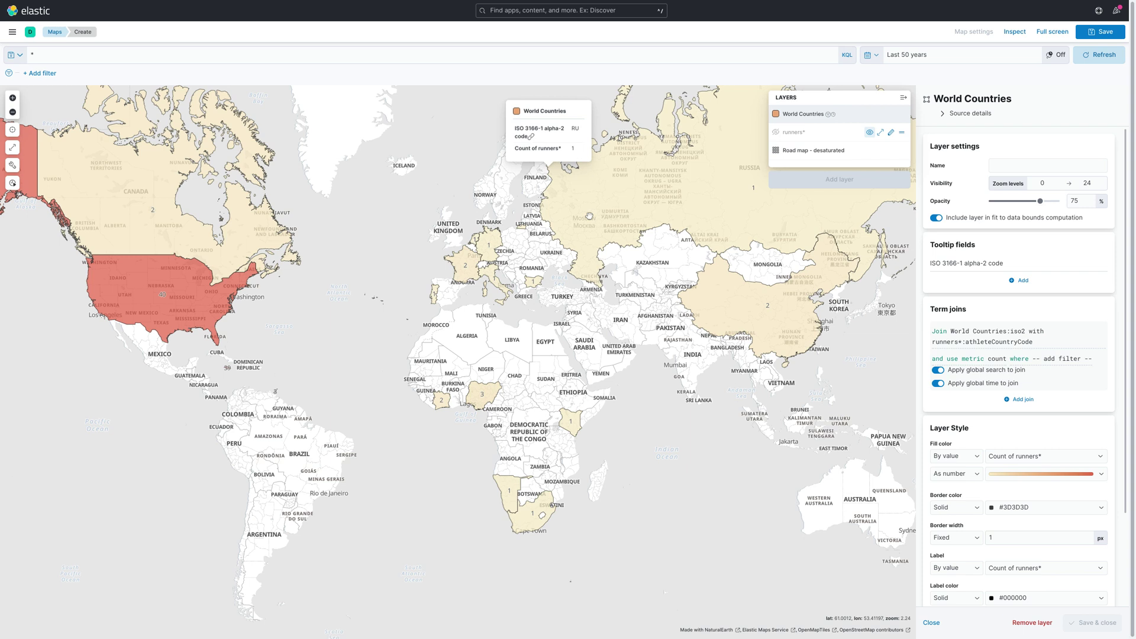
pyautogui.click(869, 114)
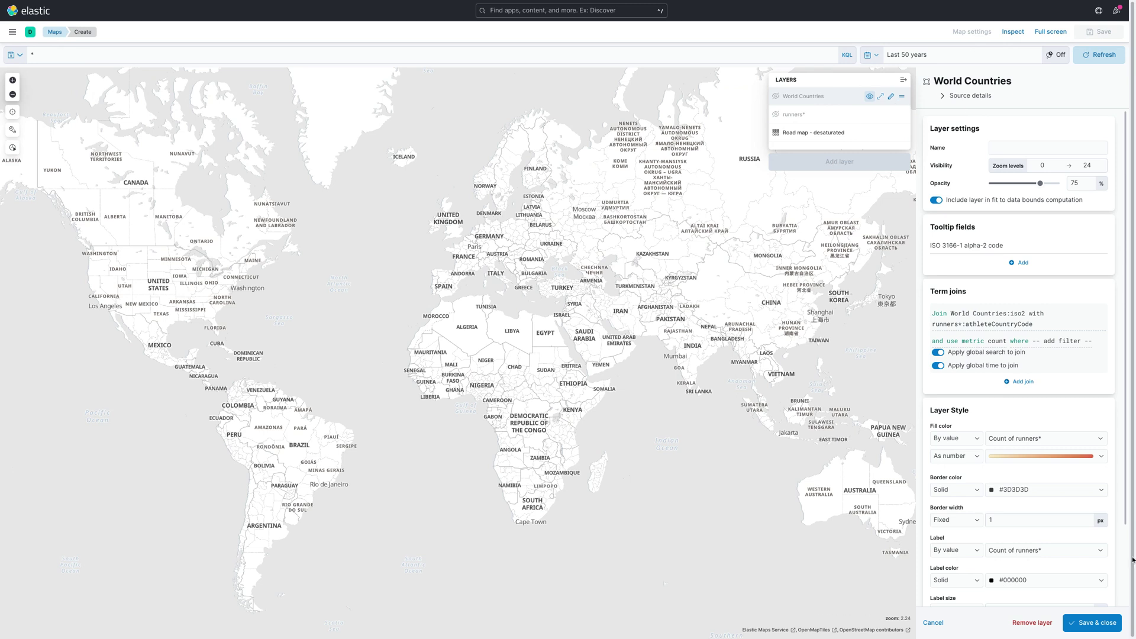
pyautogui.click(1092, 622)
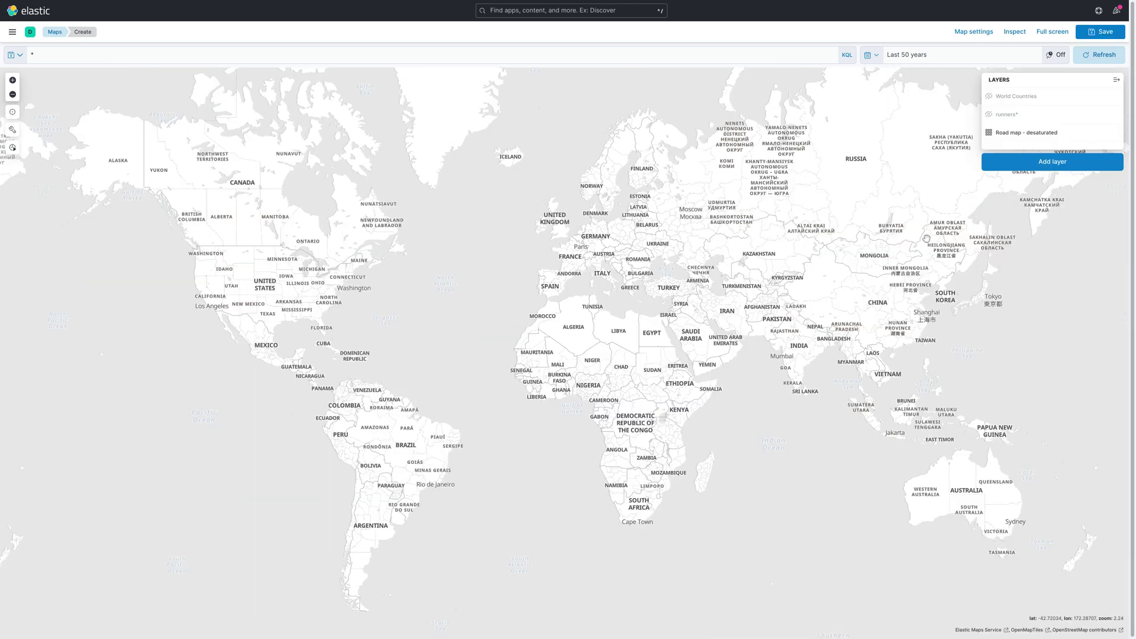
# Step: Add a Heat map layer using the runners* data view
pyautogui.click(1011, 165)
pyautogui.click(966, 335)
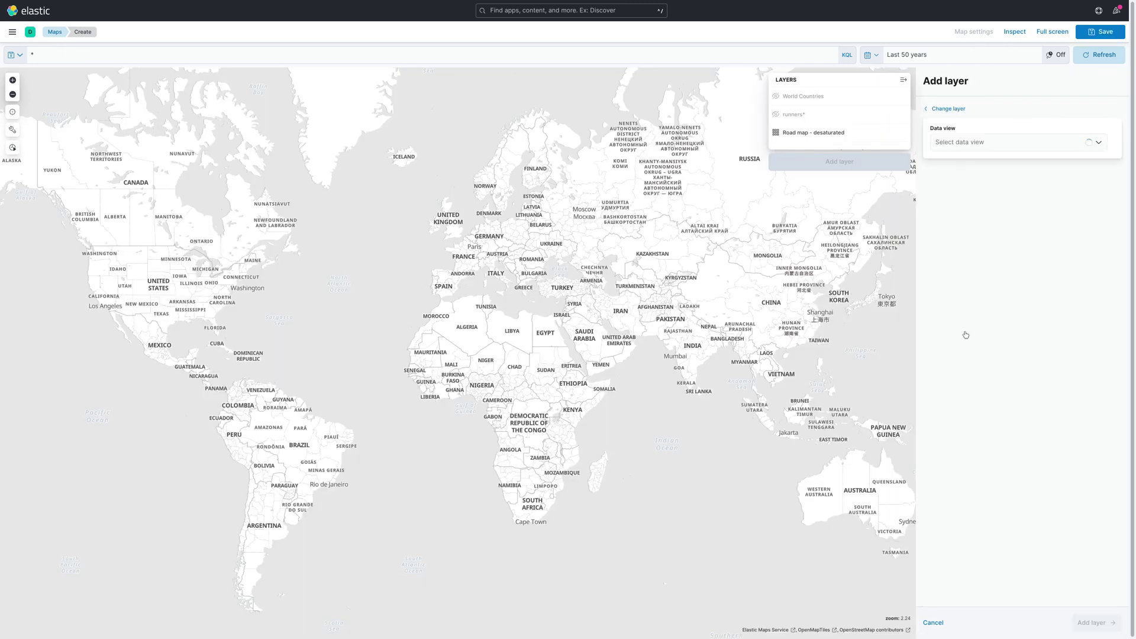
pyautogui.click(971, 145)
pyautogui.click(974, 158)
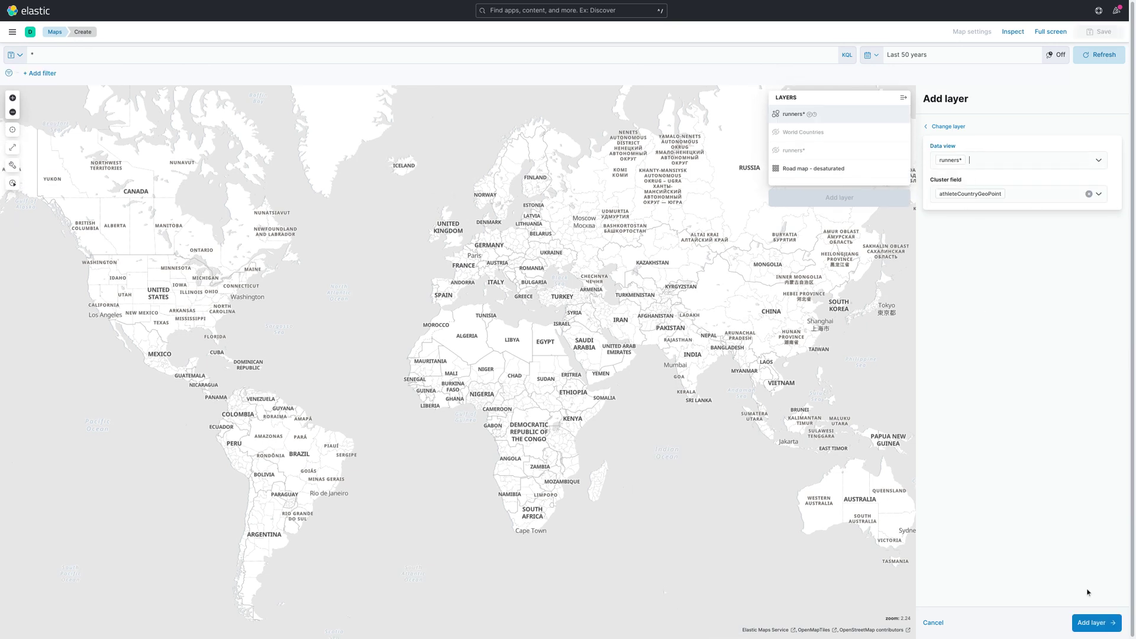
pyautogui.click(1095, 622)
pyautogui.click(983, 199)
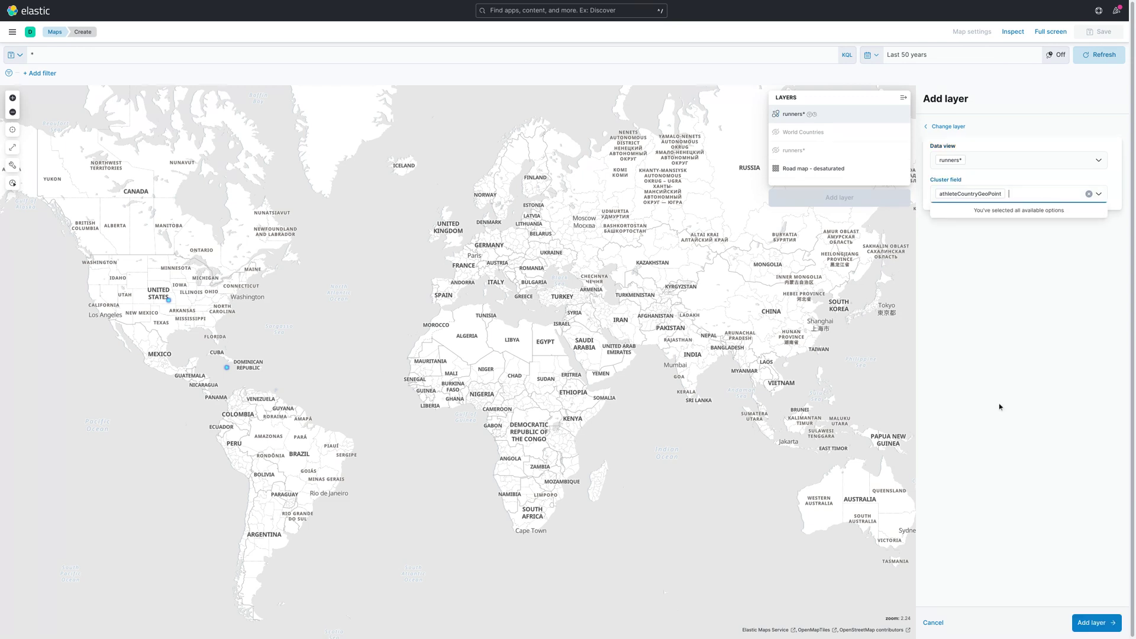
pyautogui.click(1097, 623)
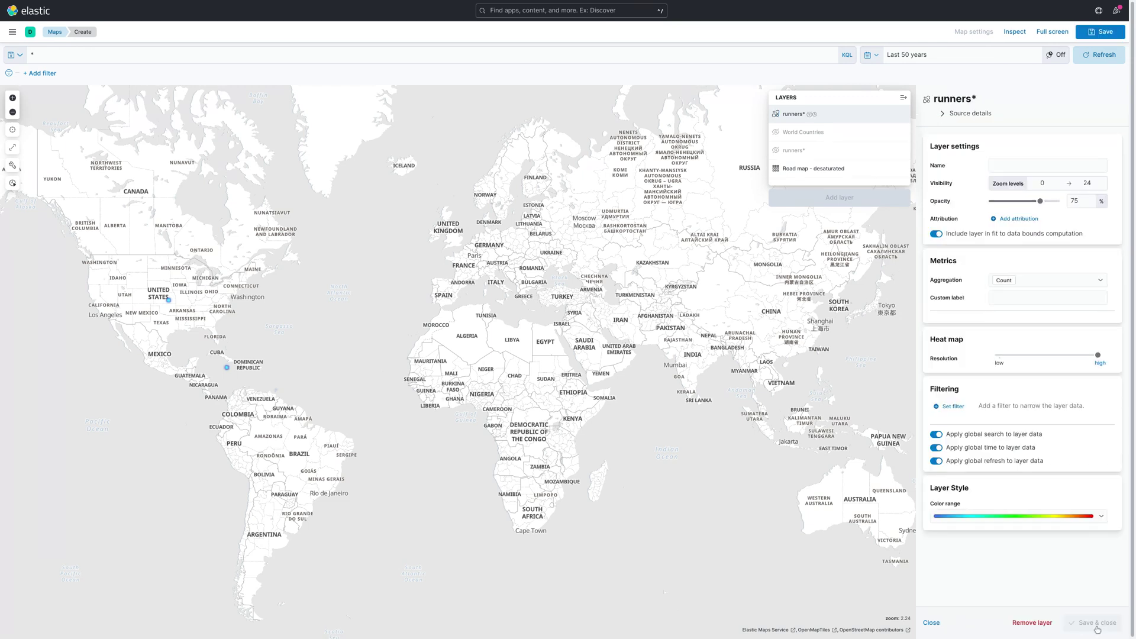
# Step: Name the layer 'heat map', set its resolution to low, and save
pyautogui.click(1006, 167)
pyautogui.write('heat map')
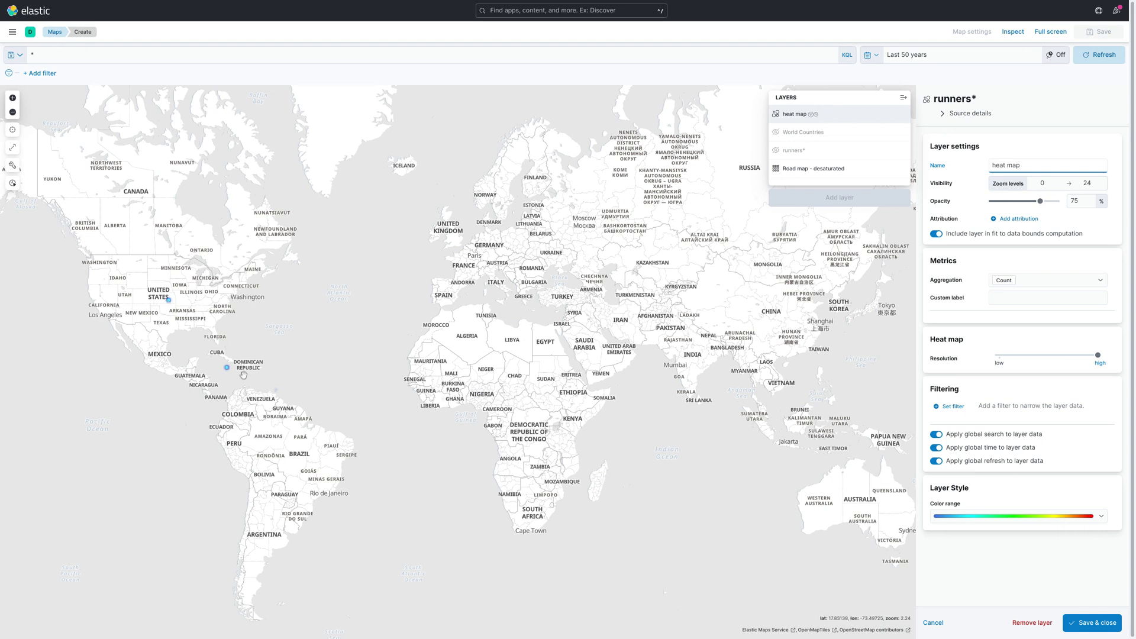
pyautogui.moveTo(1098, 355); pyautogui.dragTo(999, 355)
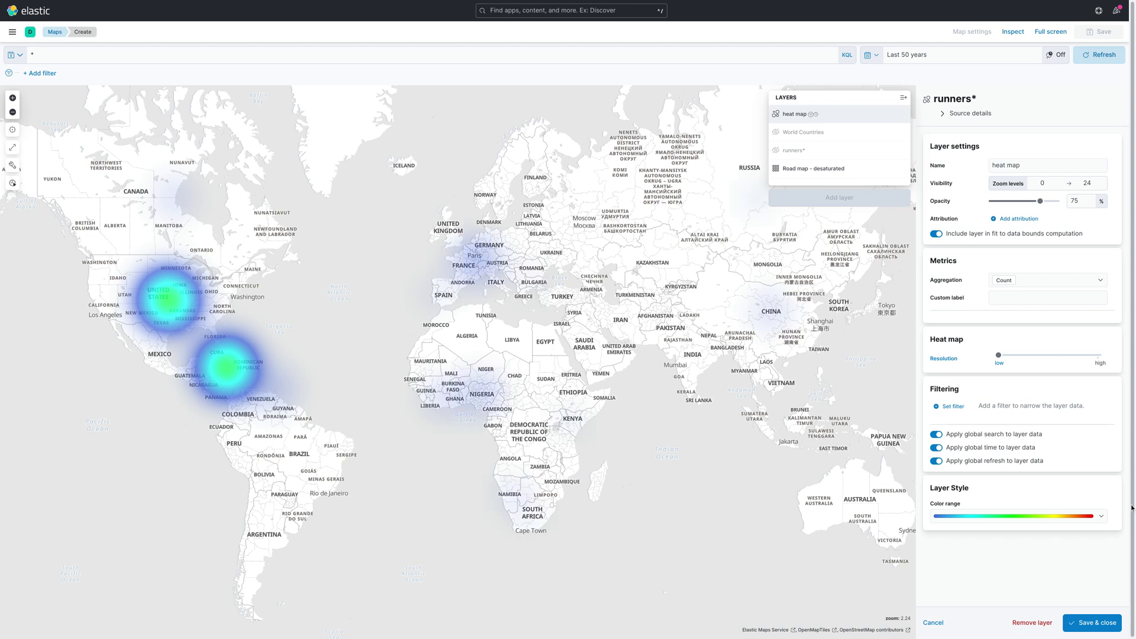
pyautogui.click(1097, 623)
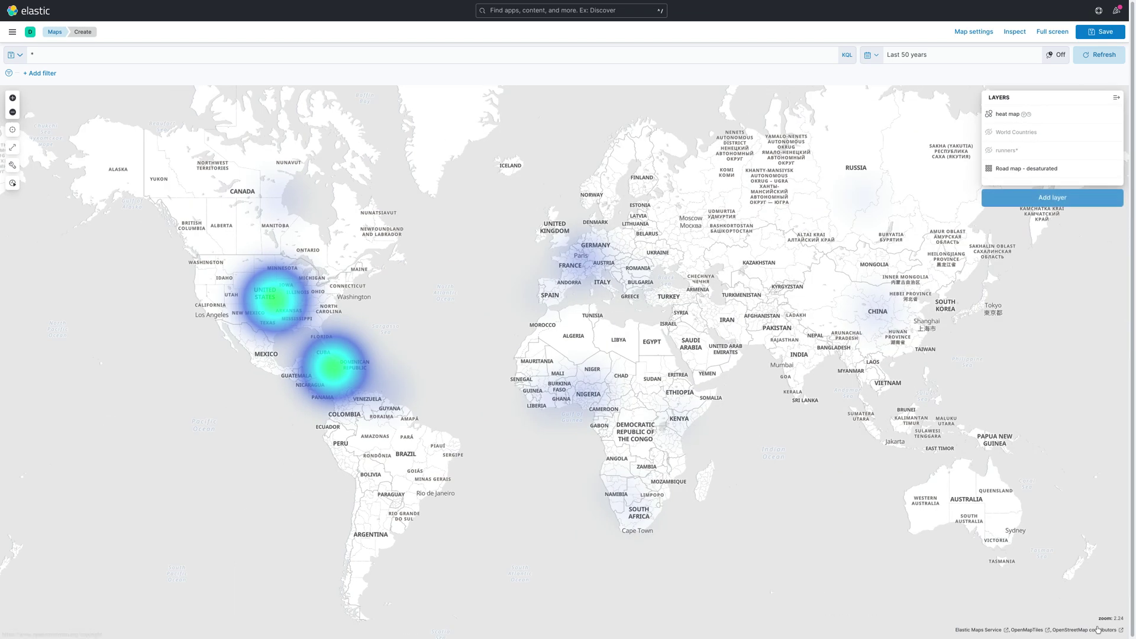
# Step: Step the time slider from 1972–1977 through each period to Dec 20, 2017 – May 12, 2022
pyautogui.click(12, 184)
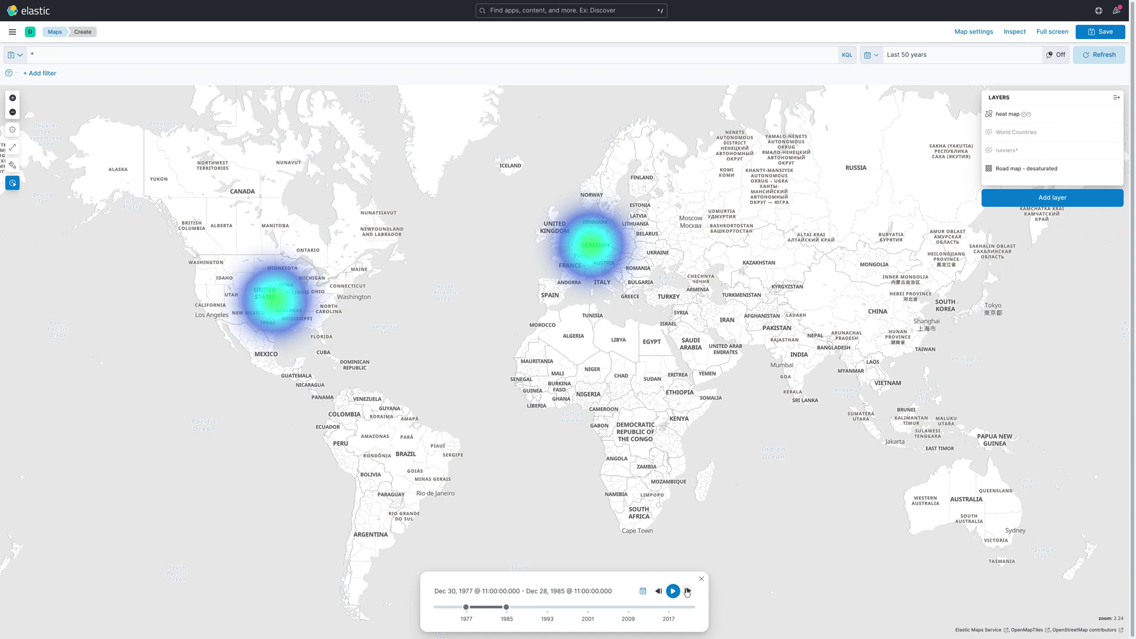
pyautogui.click(659, 591)
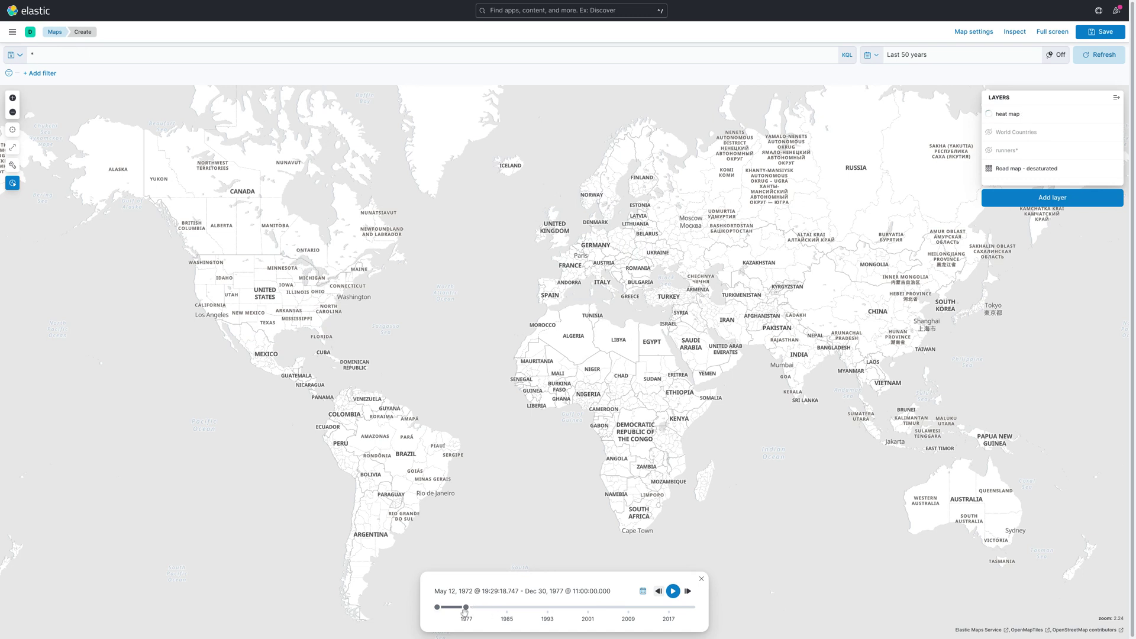
pyautogui.click(688, 591)
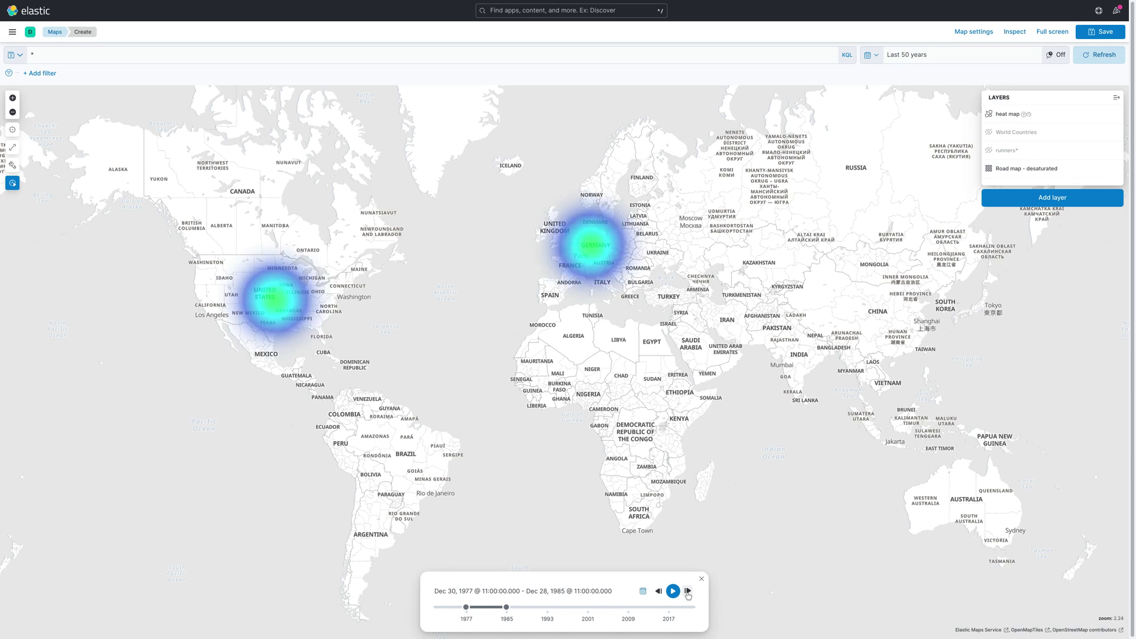
pyautogui.click(687, 591)
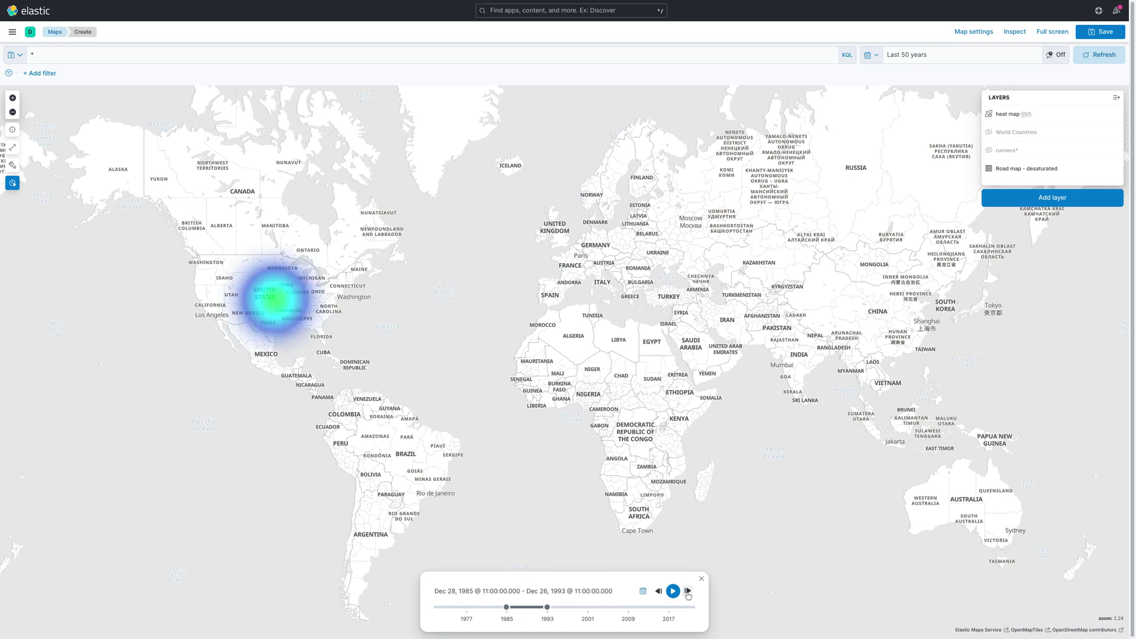
pyautogui.click(687, 591)
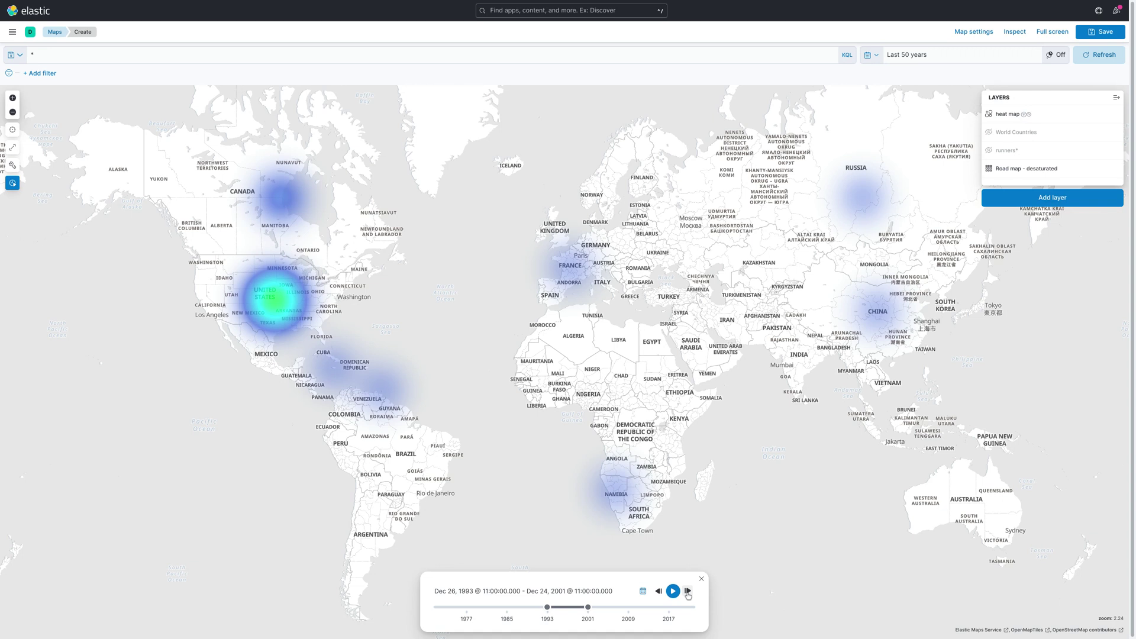
pyautogui.click(688, 592)
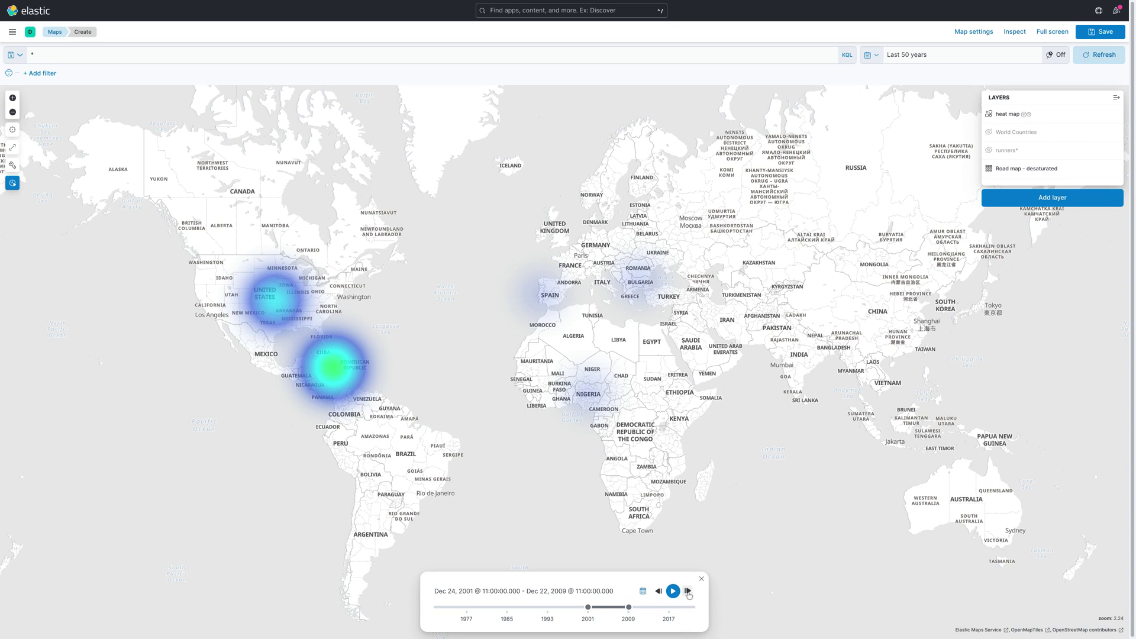
pyautogui.click(687, 591)
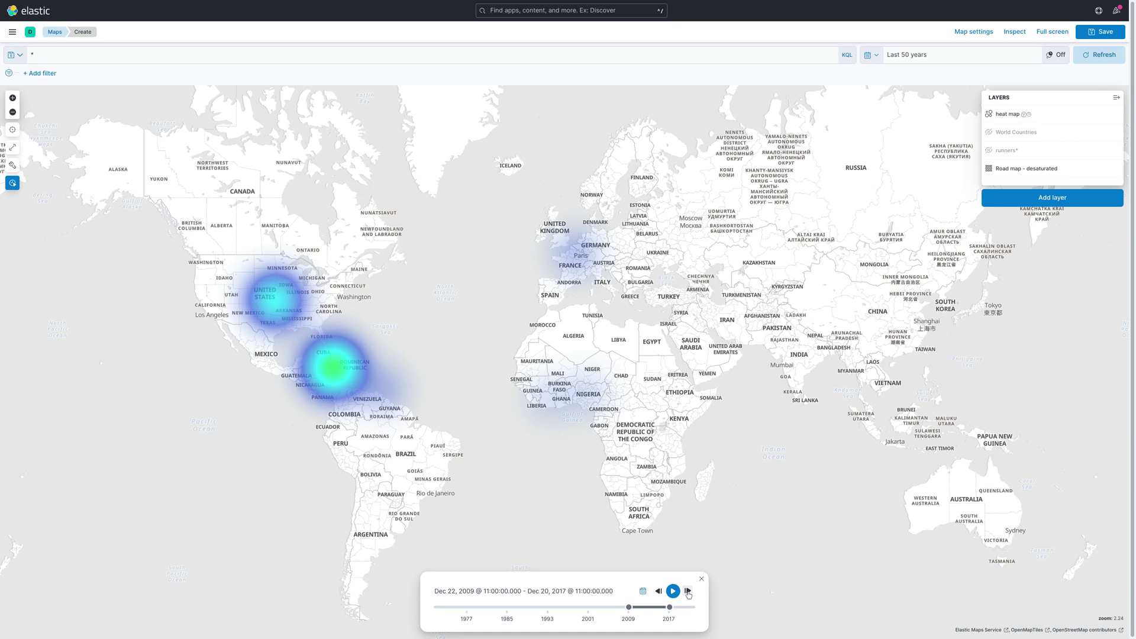
pyautogui.click(688, 591)
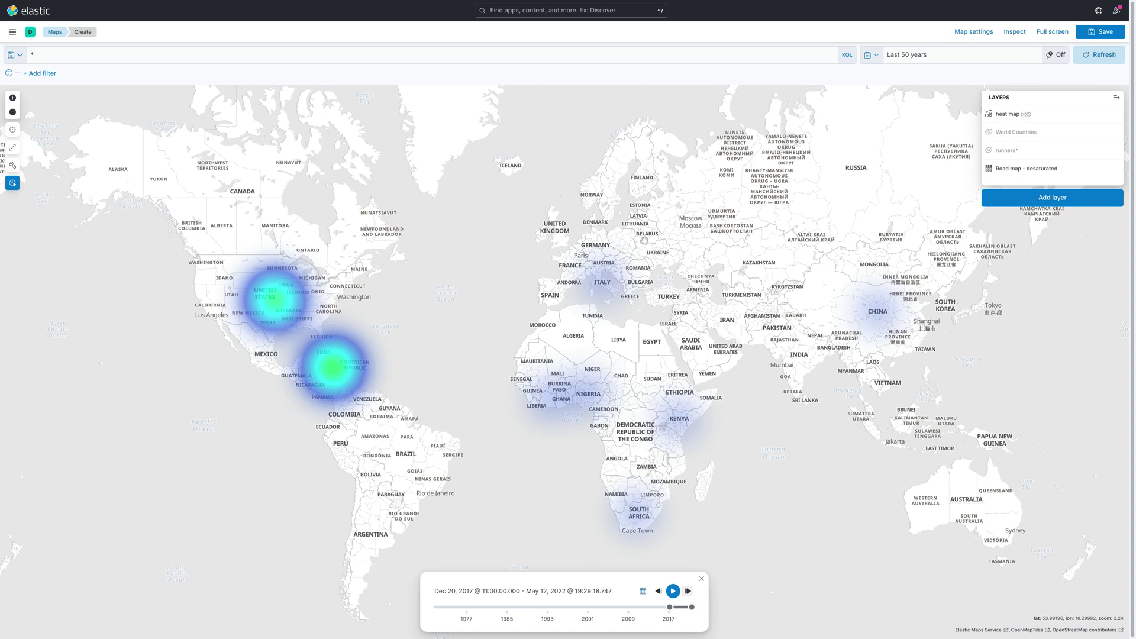
pyautogui.moveTo(1014, 630)
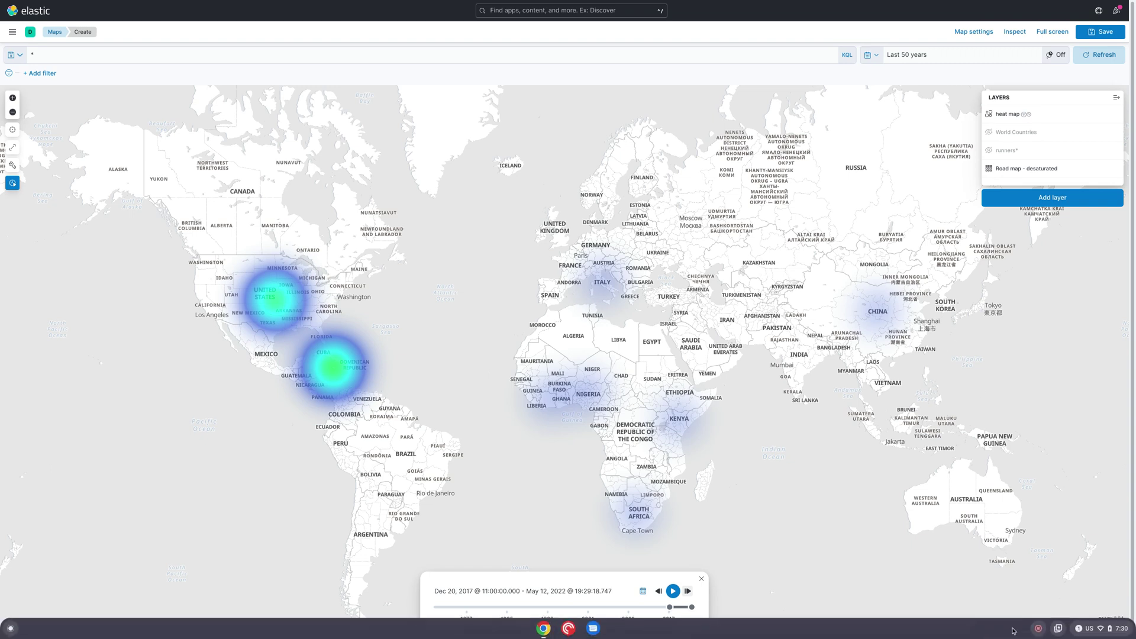